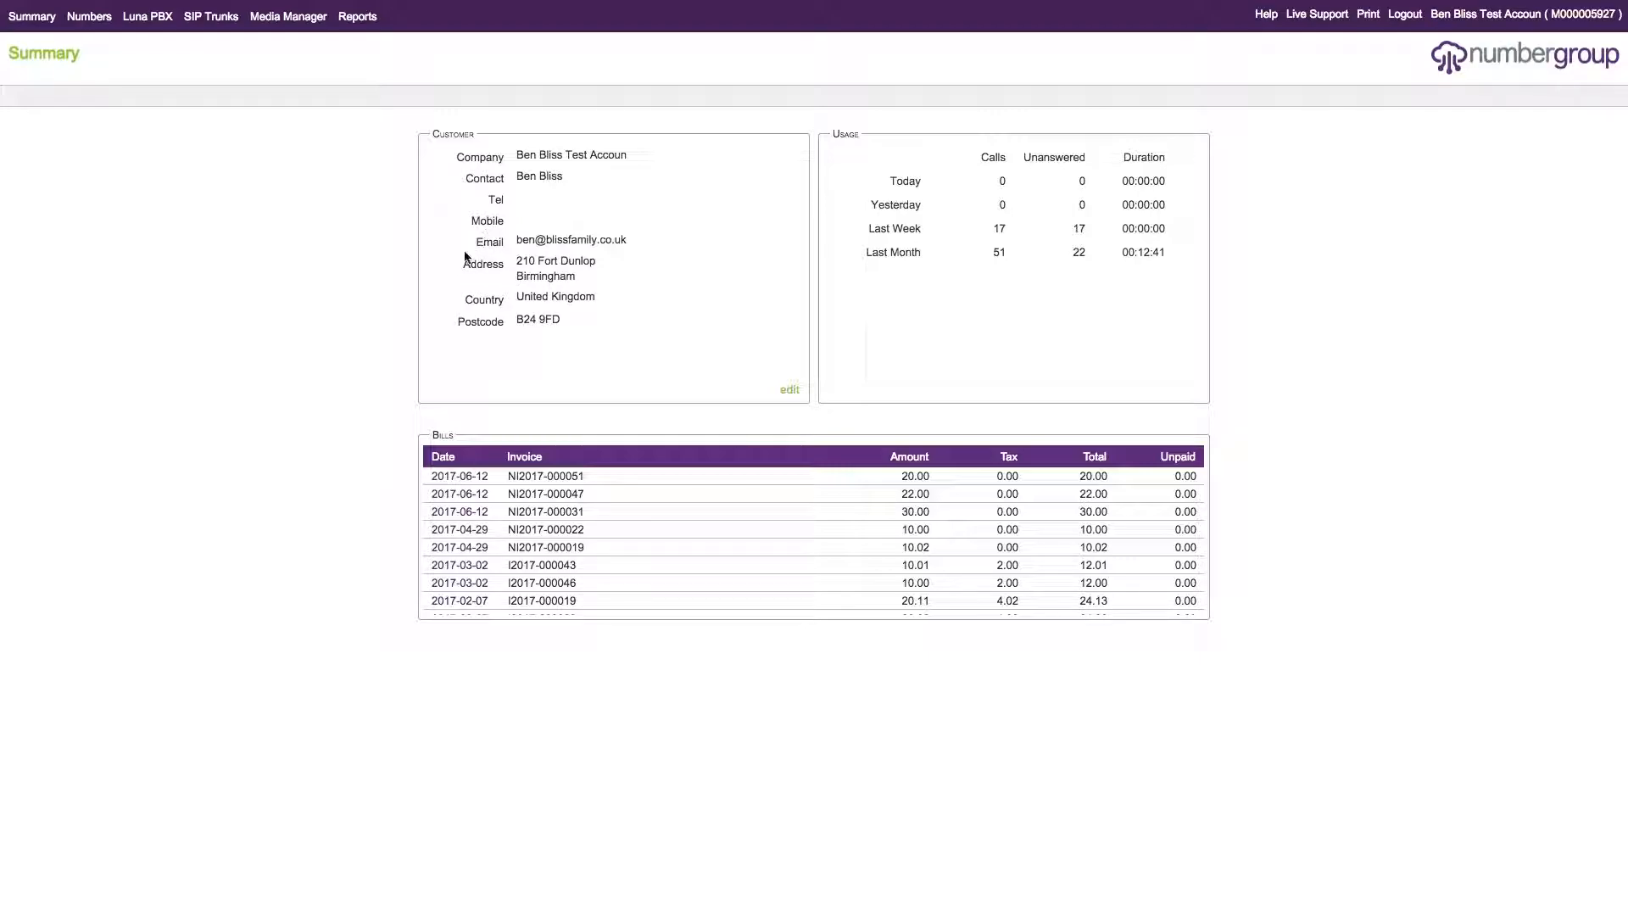
pyautogui.moveTo(478, 237); pyautogui.dragTo(573, 298)
pyautogui.click(574, 298)
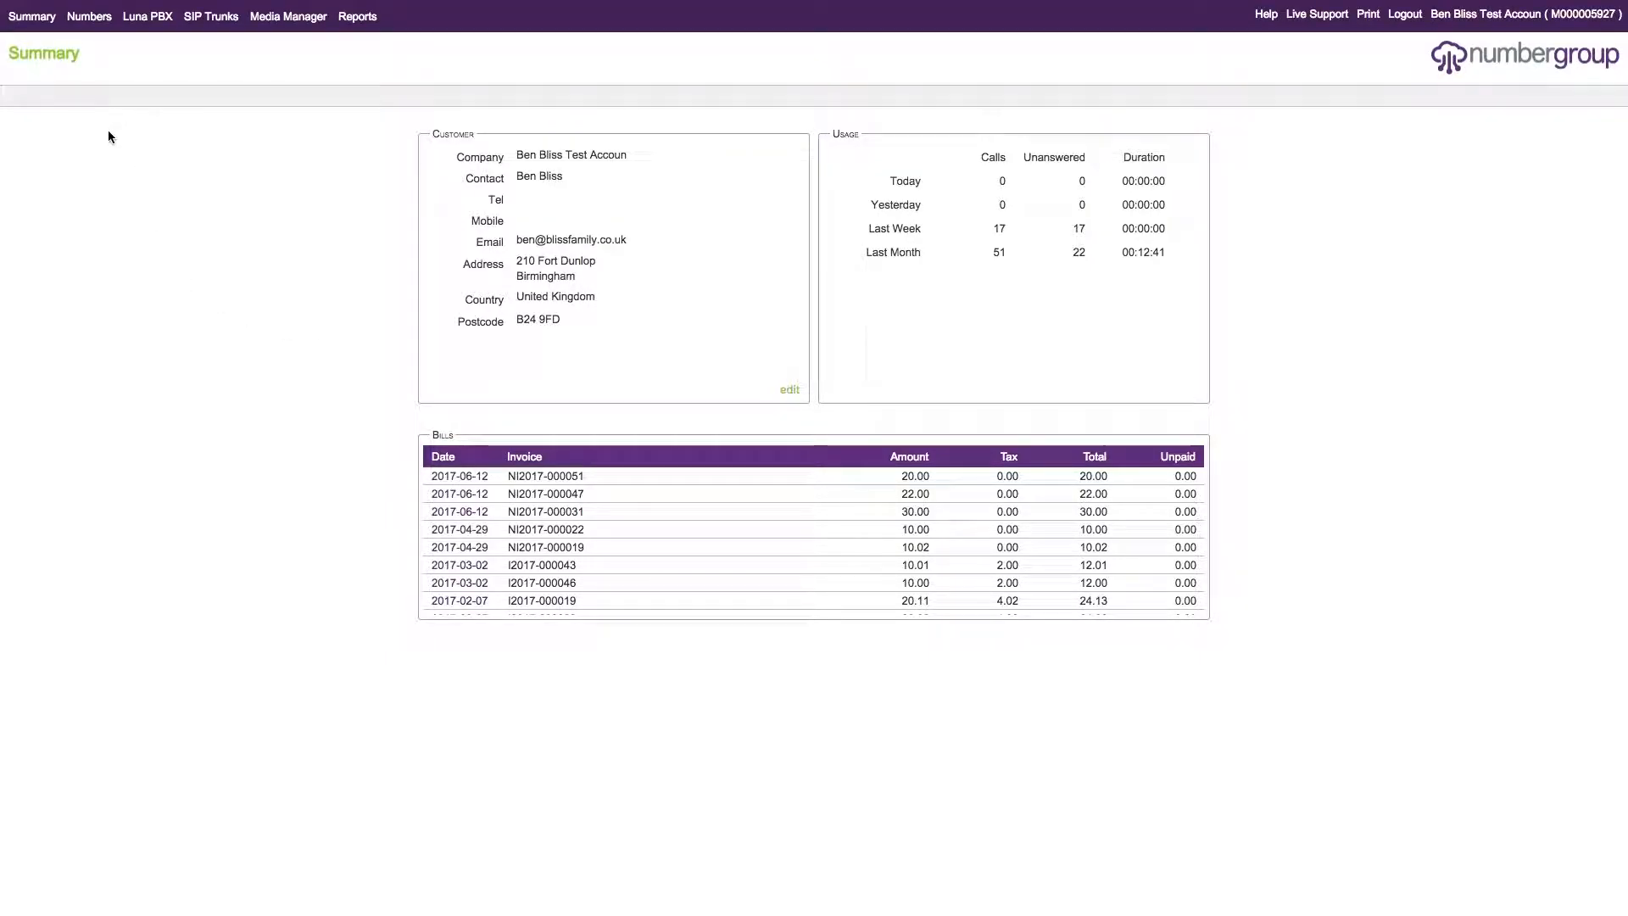
# - Open the London Receptionist number in the test account's numbers and check its start of call webhook choices
pyautogui.click(94, 21)
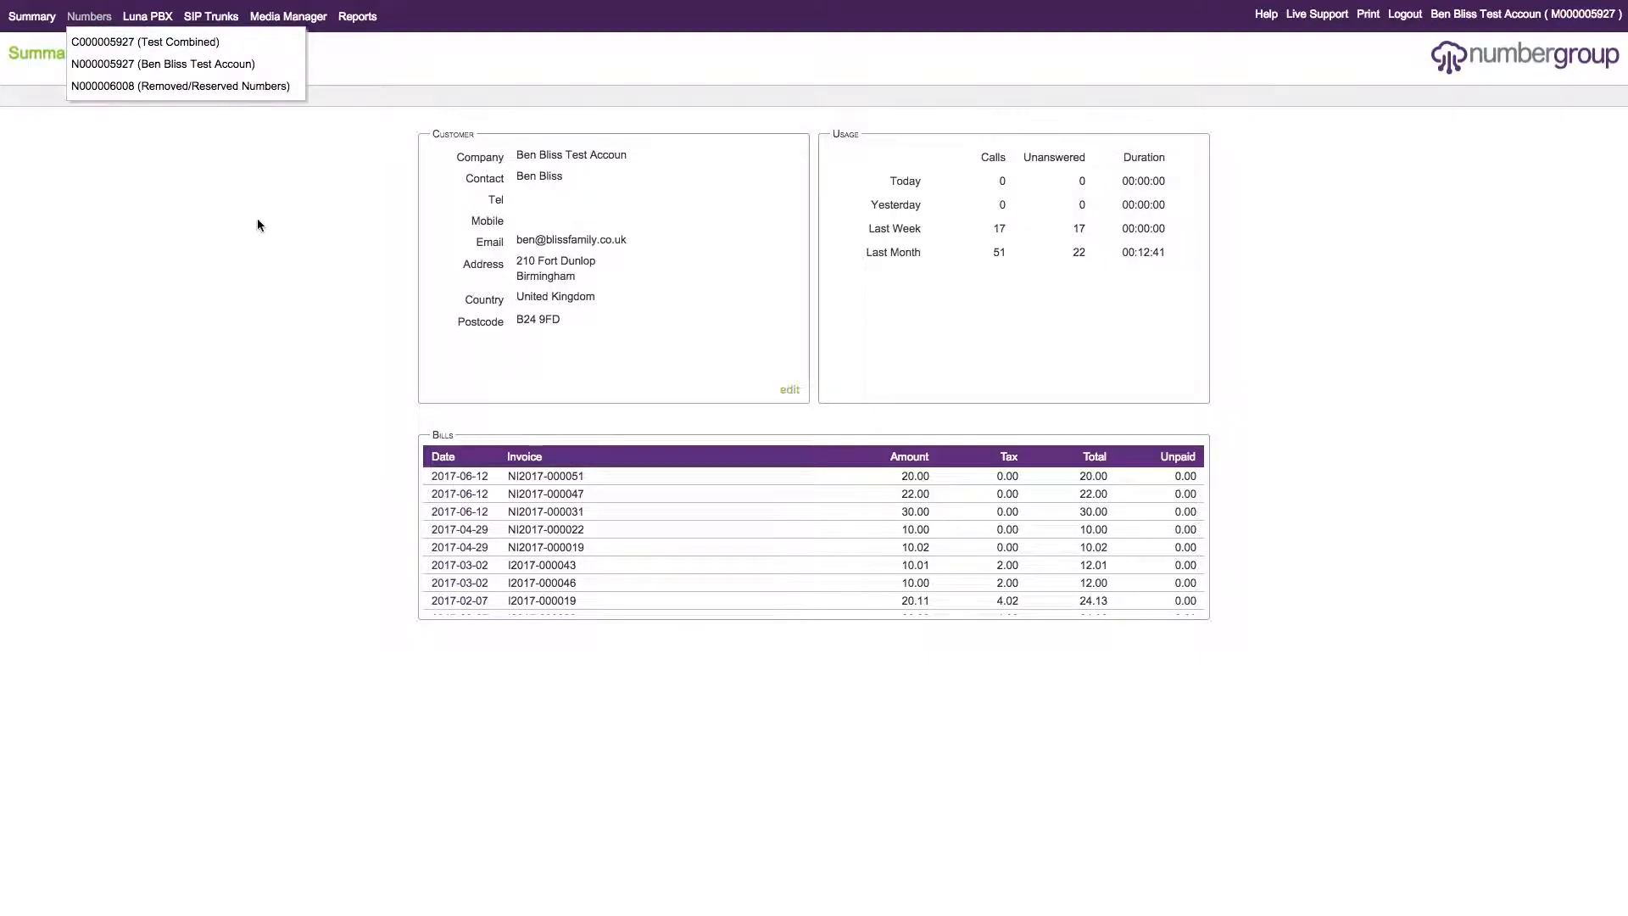
pyautogui.click(231, 69)
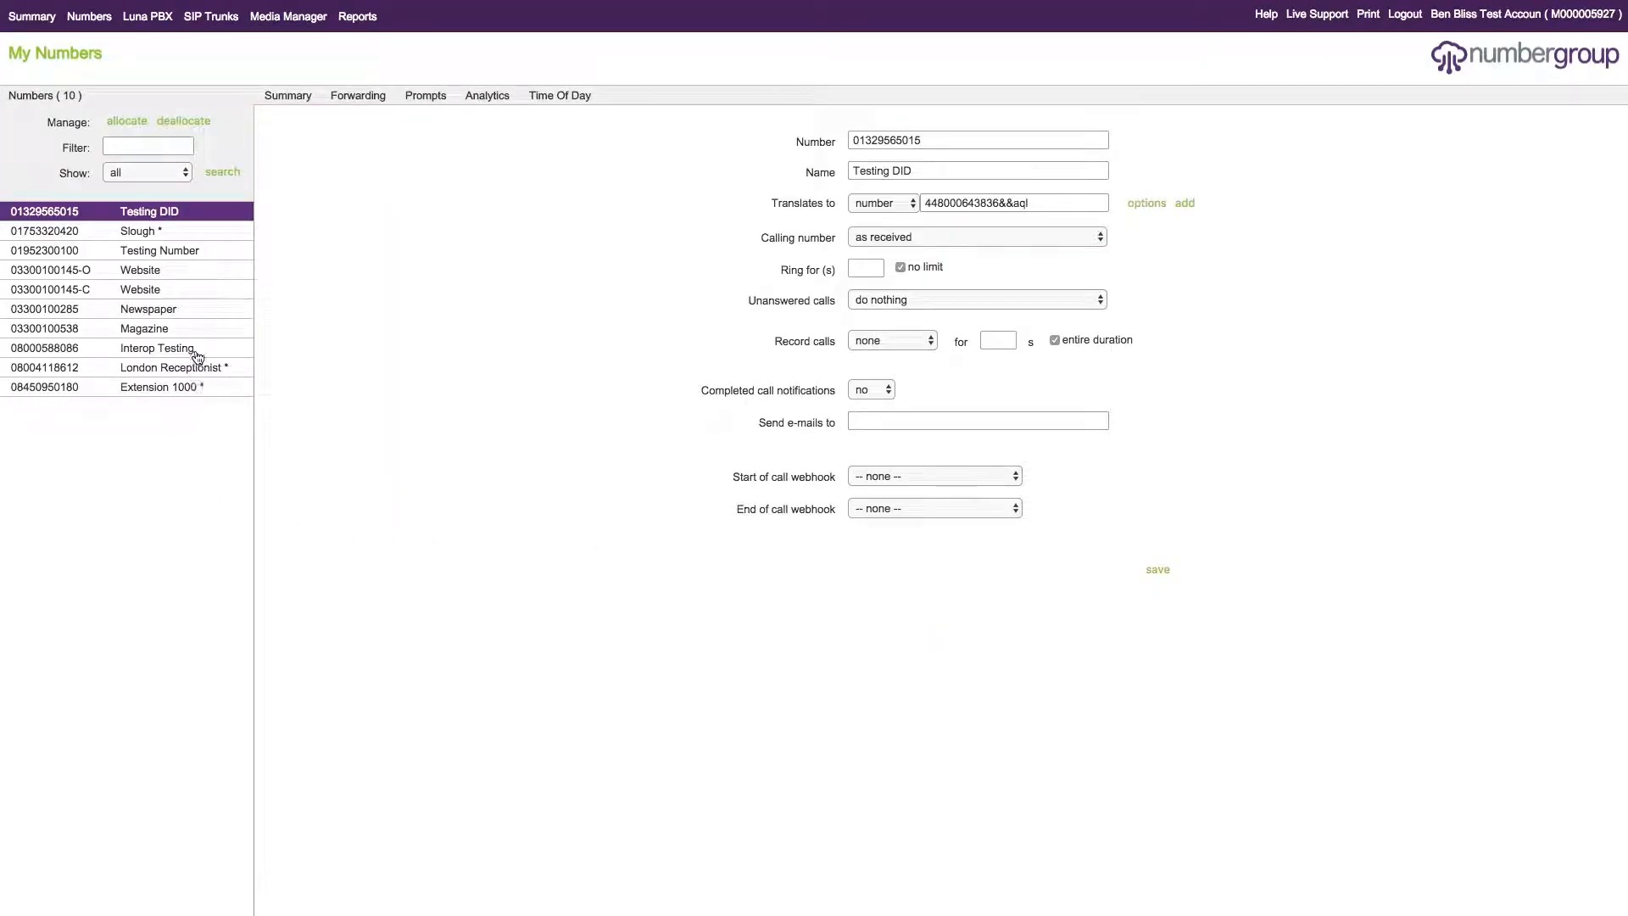
pyautogui.click(203, 376)
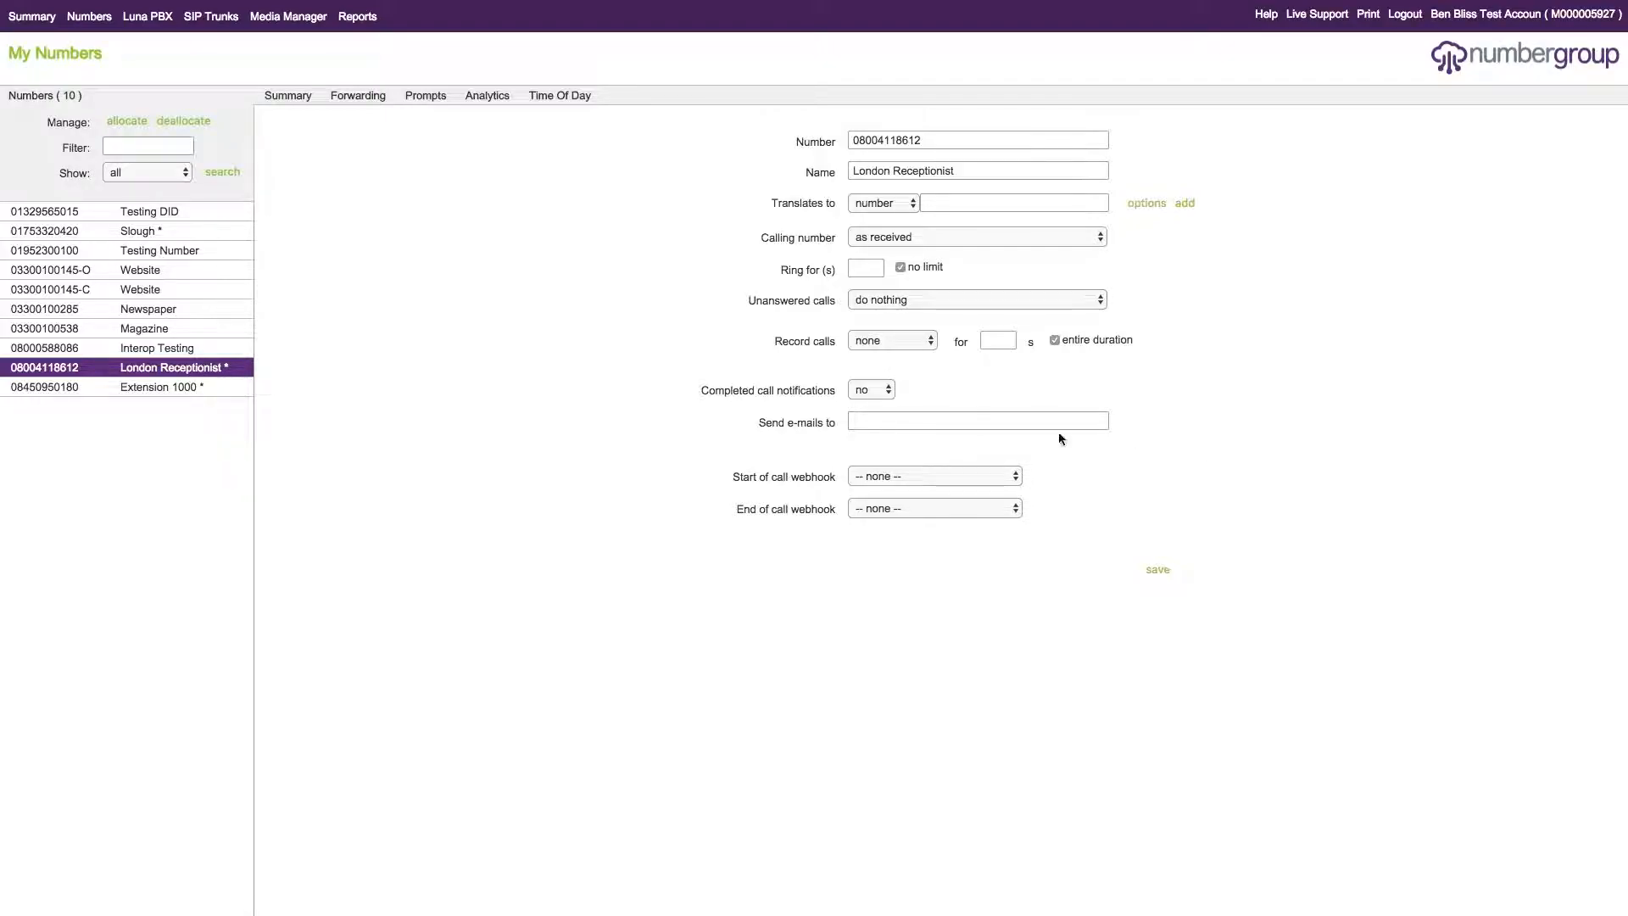
pyautogui.click(973, 476)
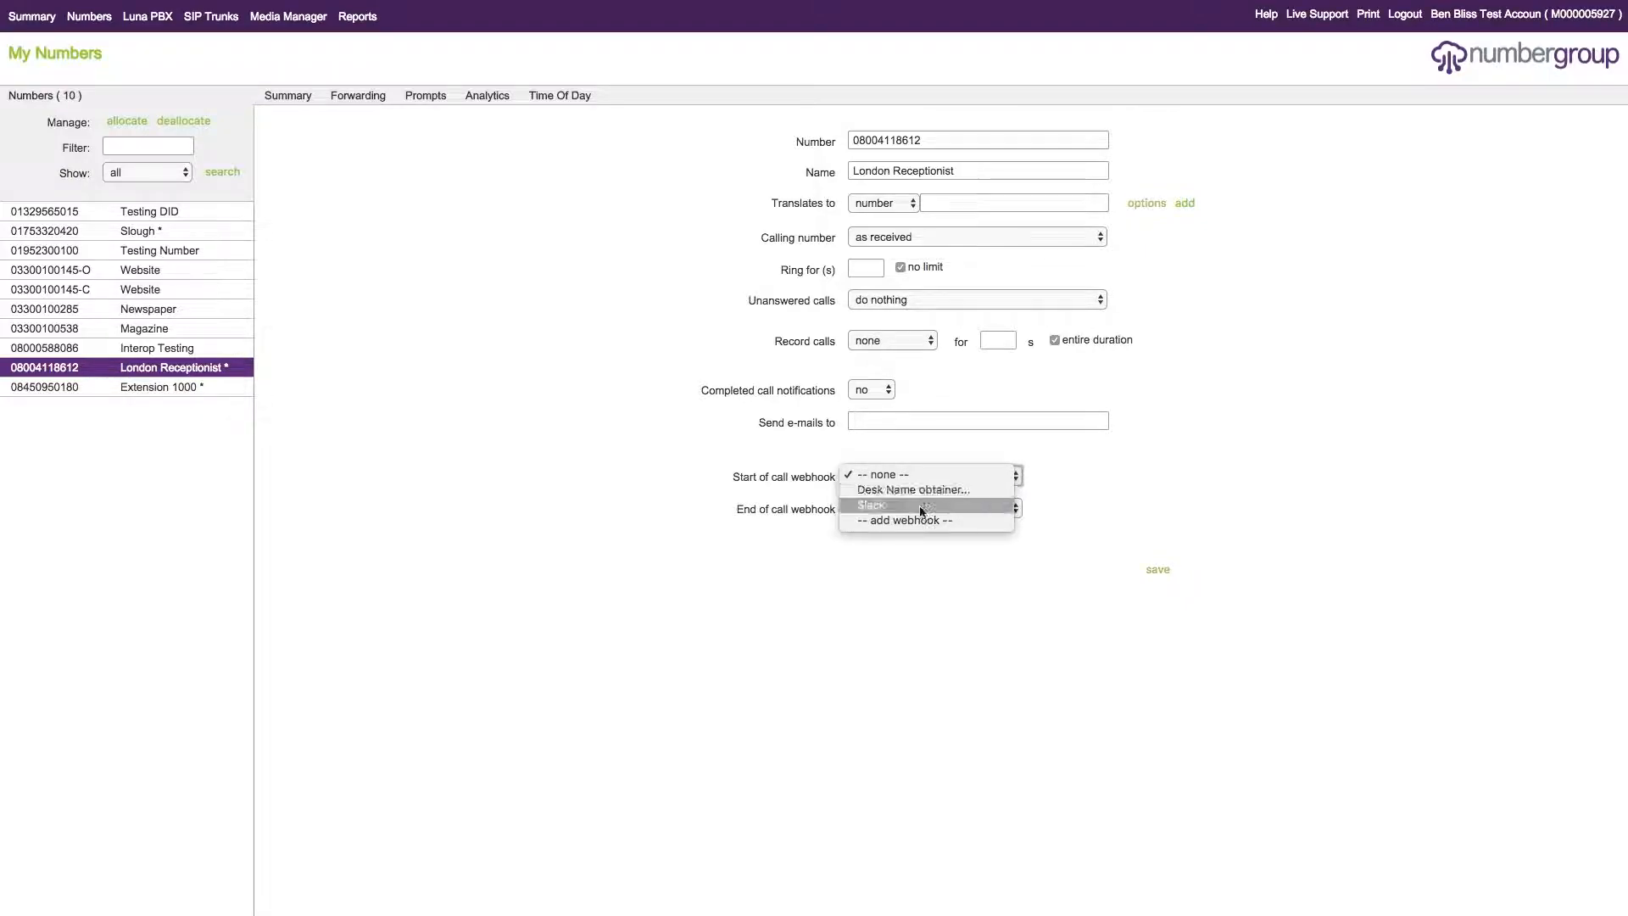
pyautogui.click(1156, 468)
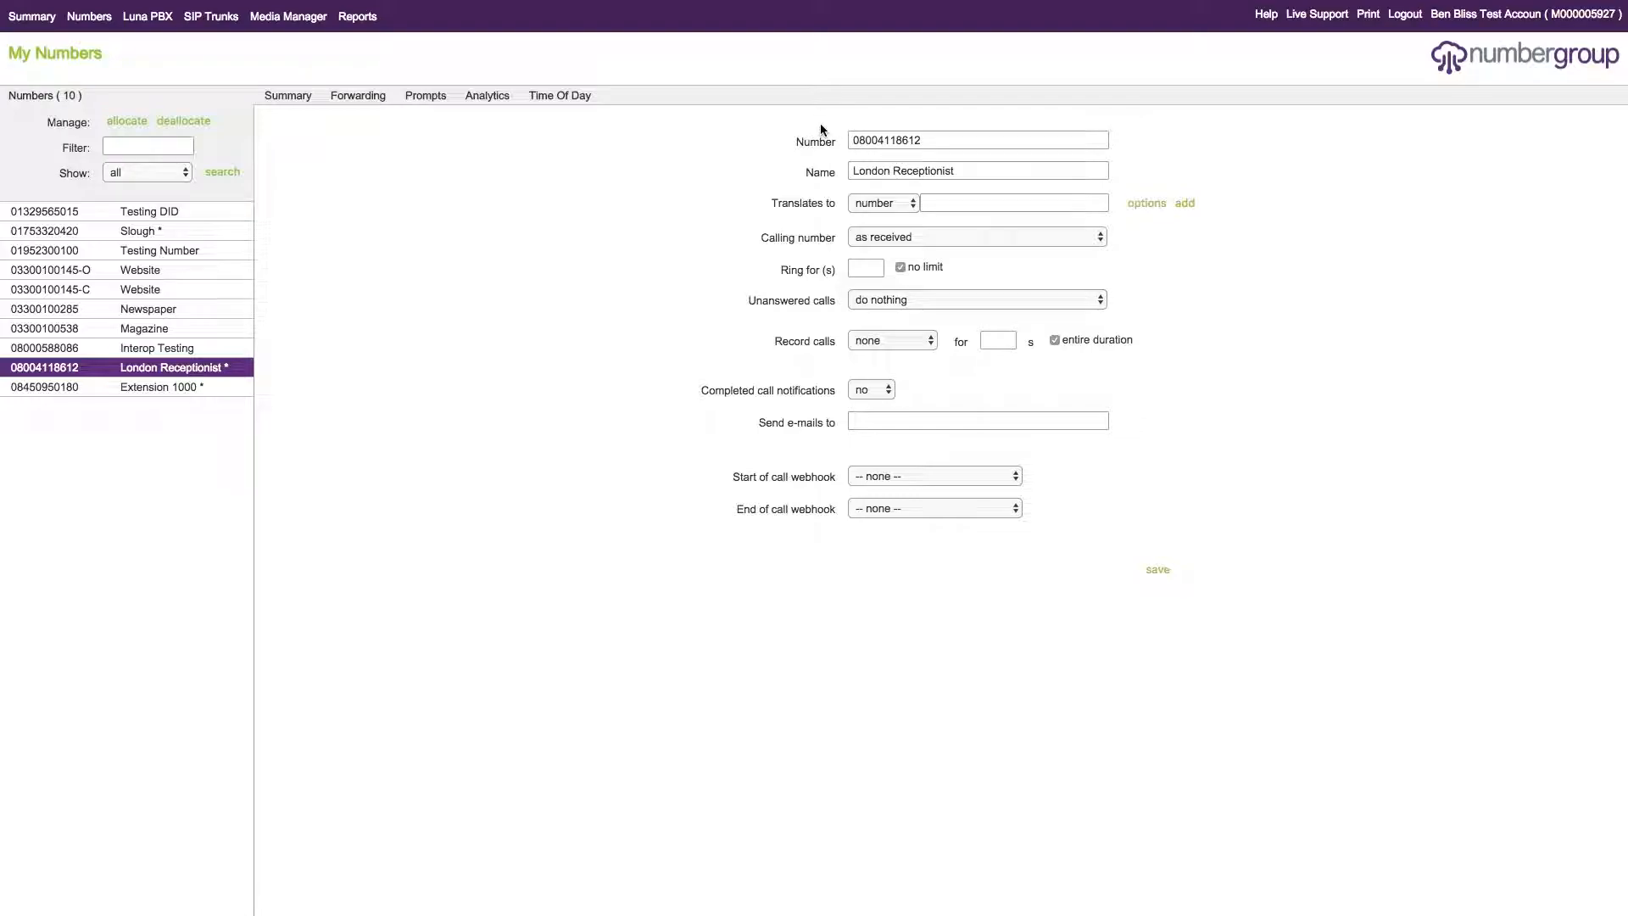
# - Enter the destination phone number that London Receptionist translates to and save the number's settings
pyautogui.click(937, 200)
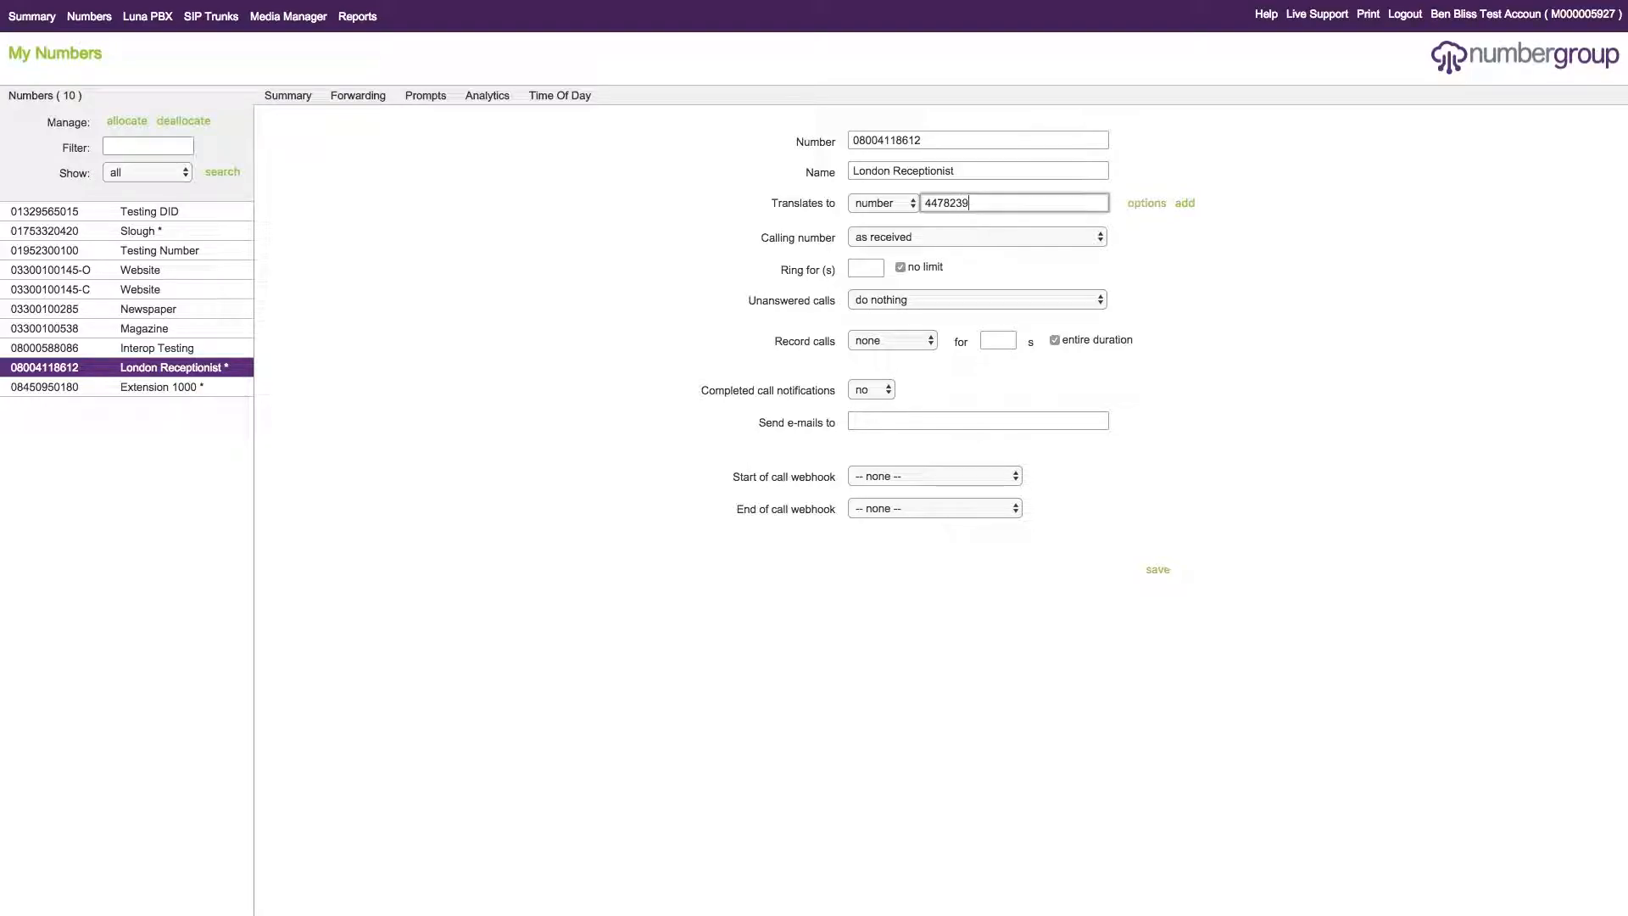
pyautogui.click(1157, 570)
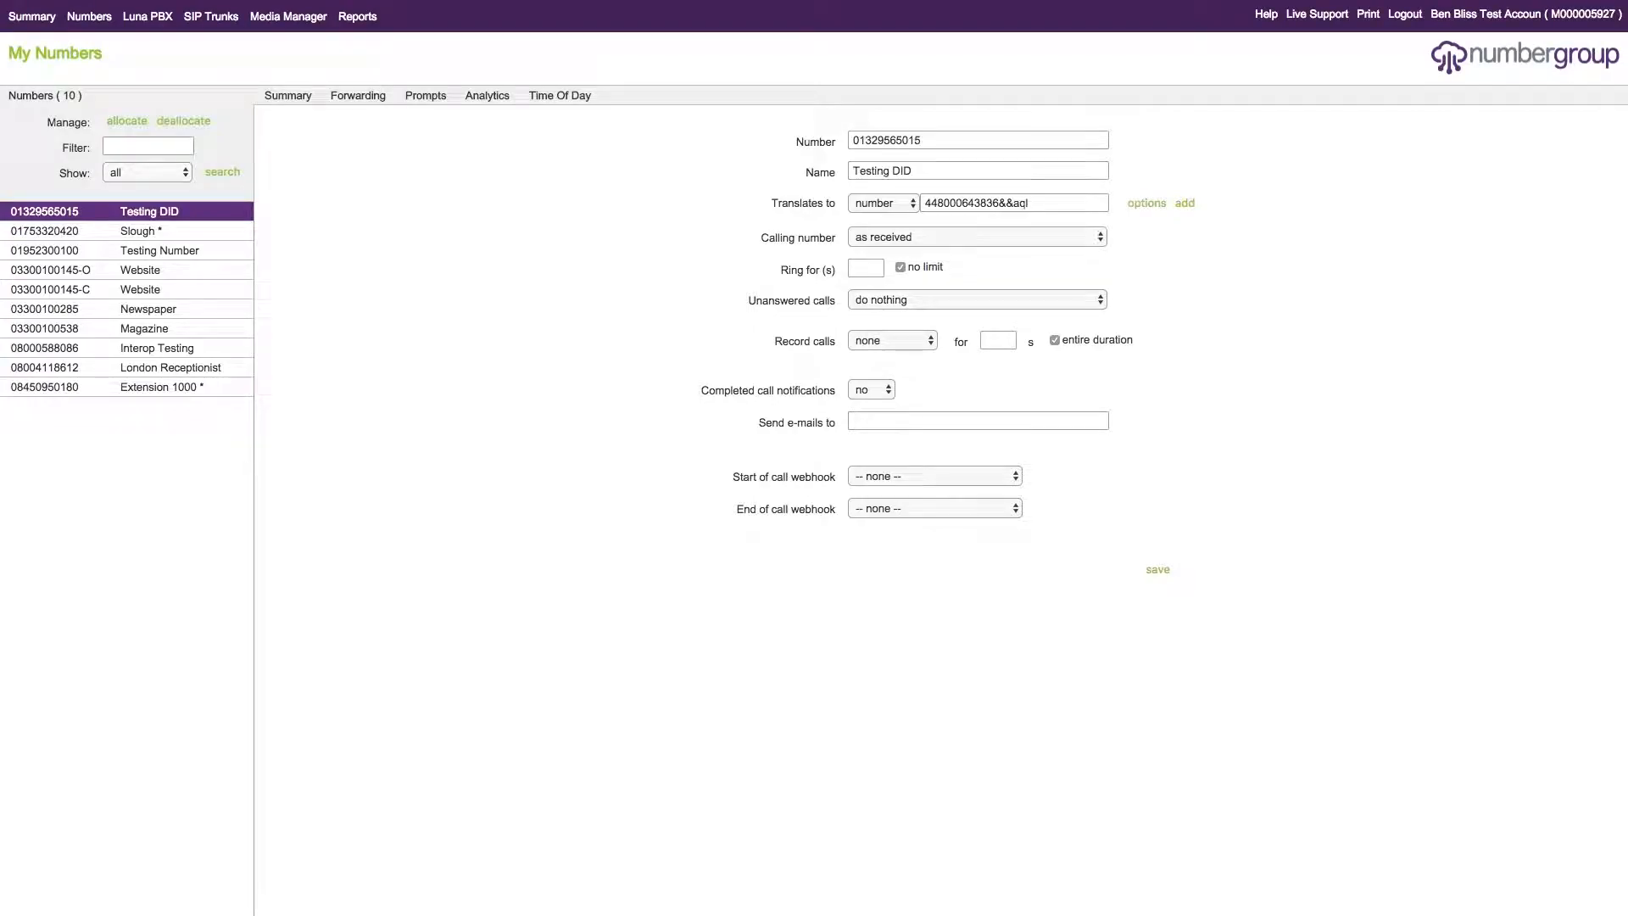
# - Reopen the London Receptionist number and choose Slack as its start of call webhook
pyautogui.click(170, 367)
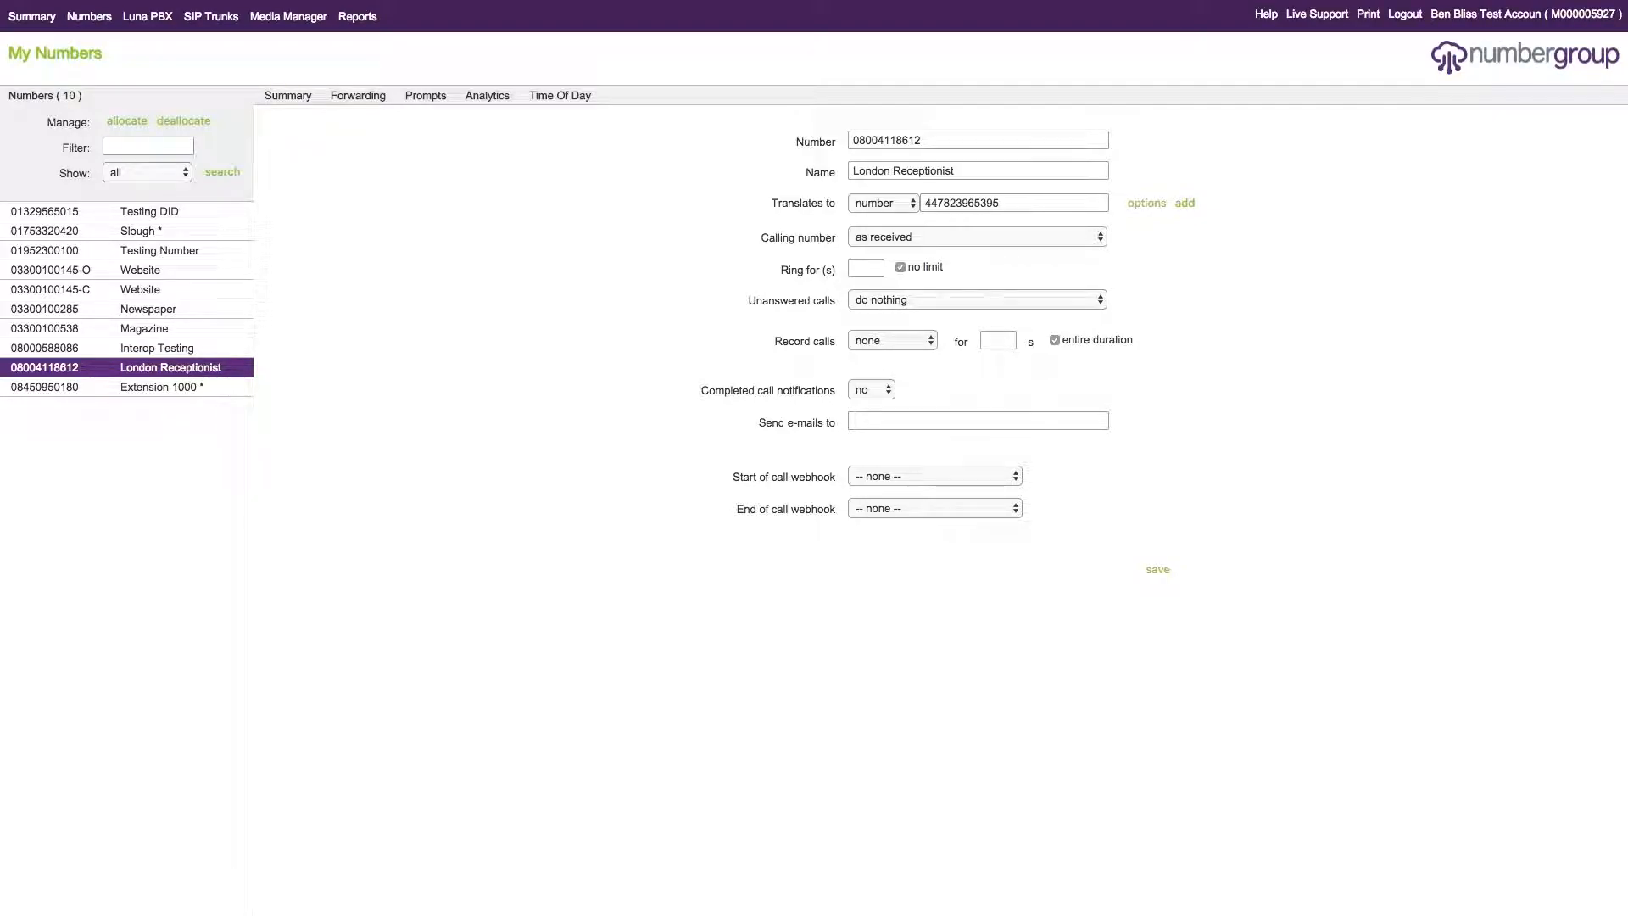
pyautogui.click(932, 474)
pyautogui.click(913, 502)
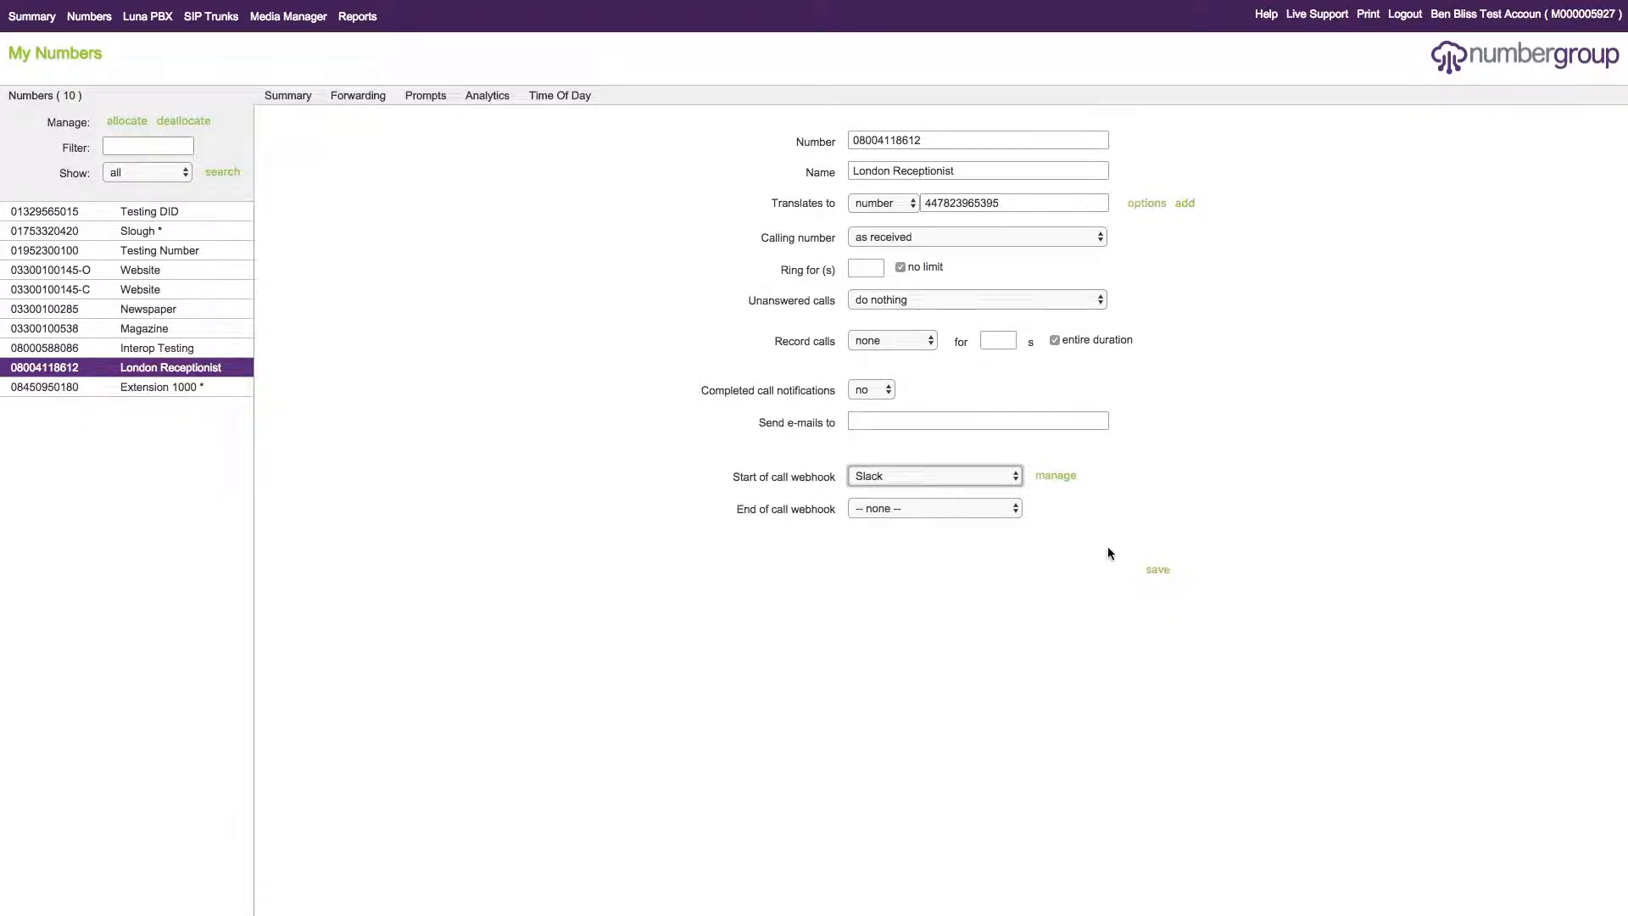
# - Examine the Slack webhook's URL and post body, including the payload text and its variables, then close it without saving
pyautogui.click(1053, 479)
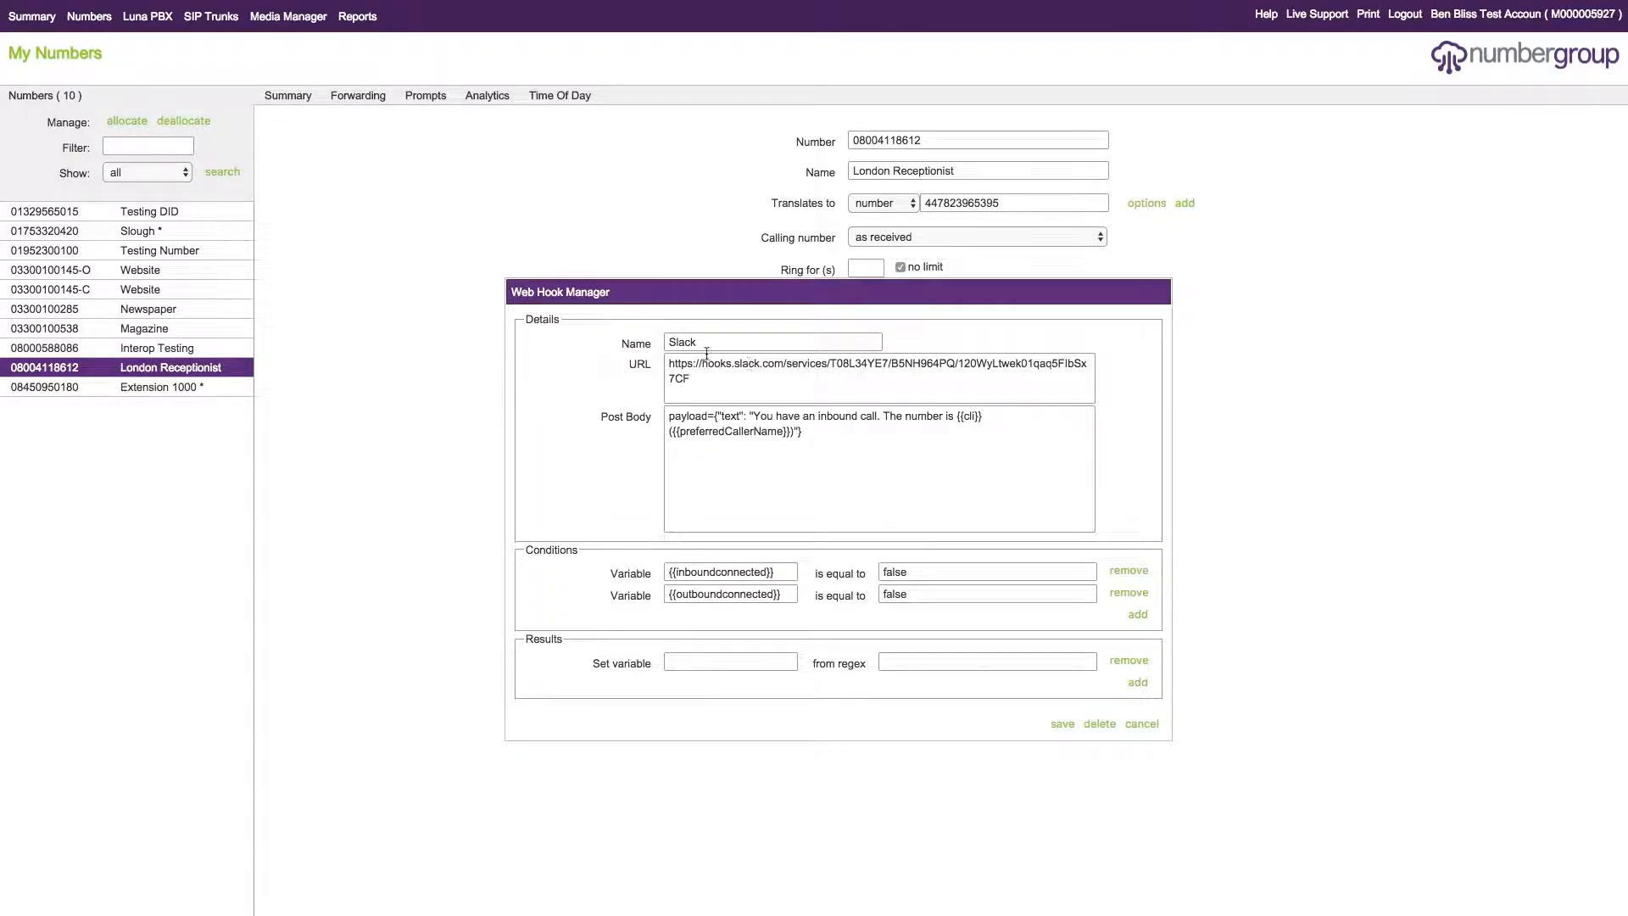
pyautogui.moveTo(671, 388)
pyautogui.mouseDown()
pyautogui.moveTo(715, 380)
pyautogui.moveTo(671, 364)
pyautogui.mouseUp()
pyautogui.click(730, 382)
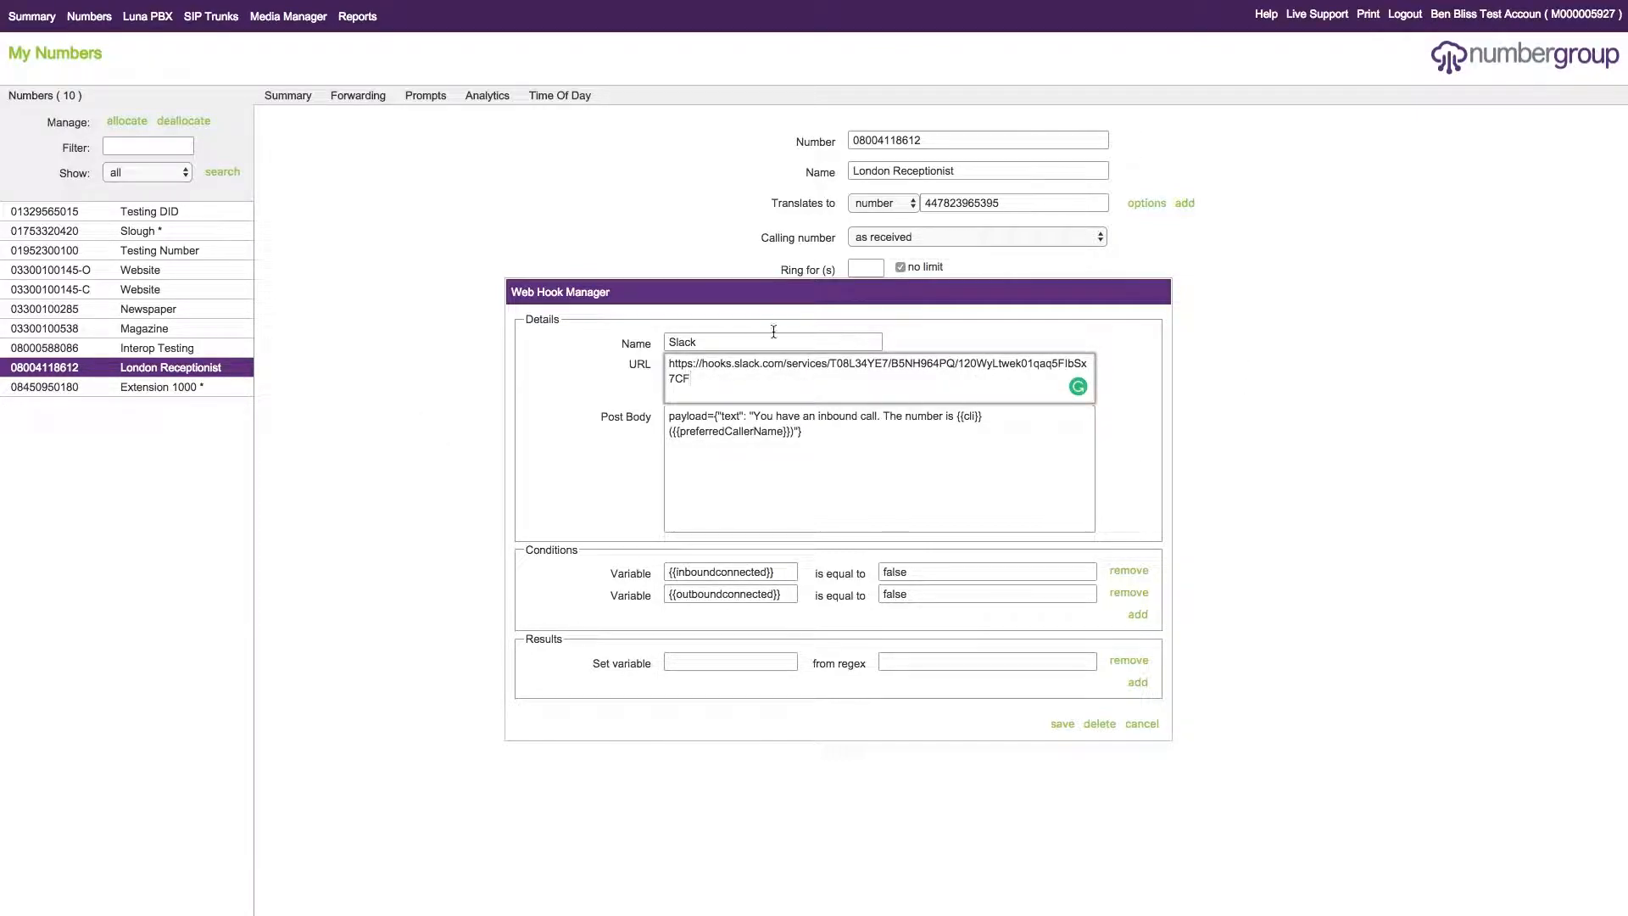
pyautogui.press('Tab')
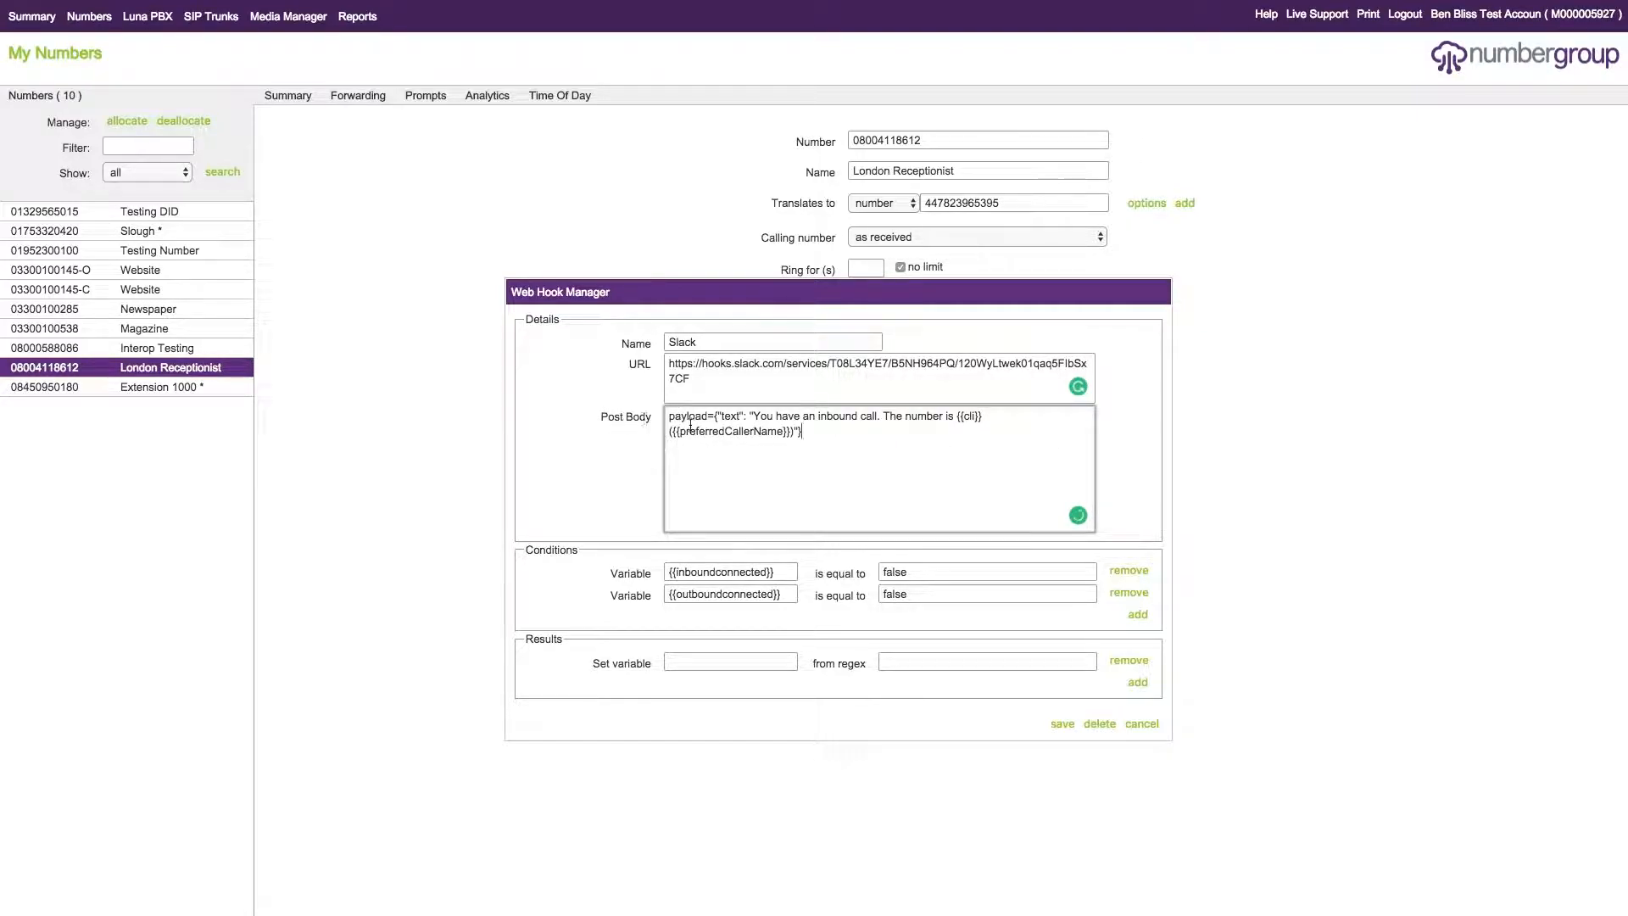
pyautogui.moveTo(669, 413); pyautogui.dragTo(904, 434)
pyautogui.click(899, 432)
pyautogui.moveTo(752, 415); pyautogui.dragTo(970, 415)
pyautogui.click(955, 414)
pyautogui.click(980, 425)
pyautogui.click(953, 420)
pyautogui.click(984, 424)
pyautogui.click(1141, 725)
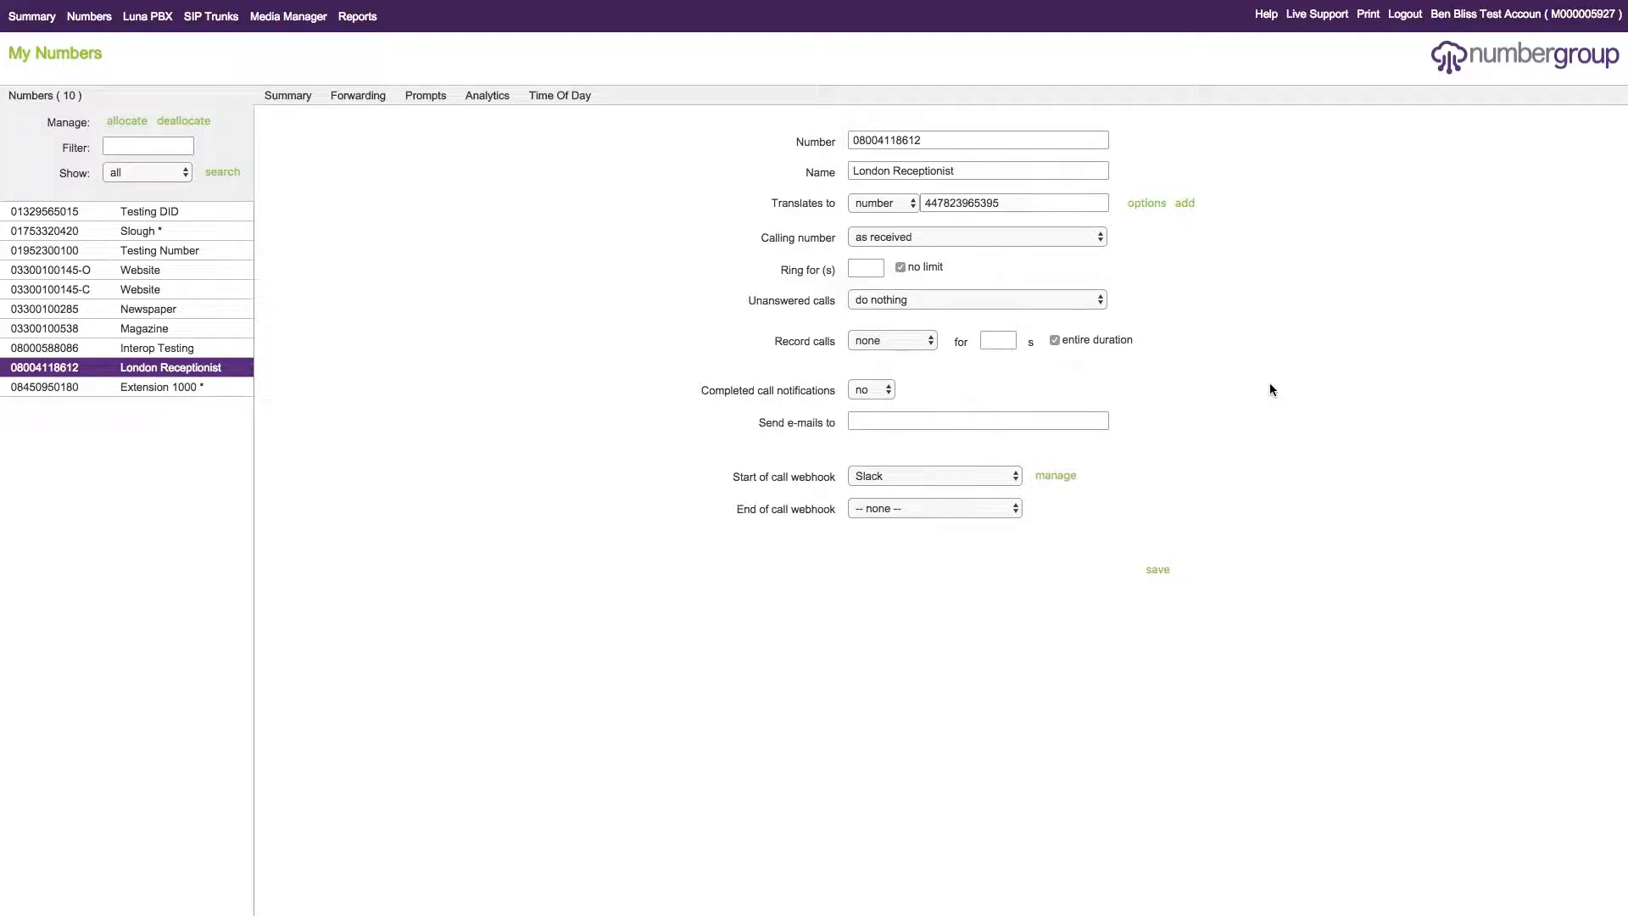
# - Choose Desk Name obtainer as the start of call webhook and examine its result variable and regex without saving the webhook
pyautogui.click(957, 485)
pyautogui.click(923, 462)
pyautogui.click(1065, 481)
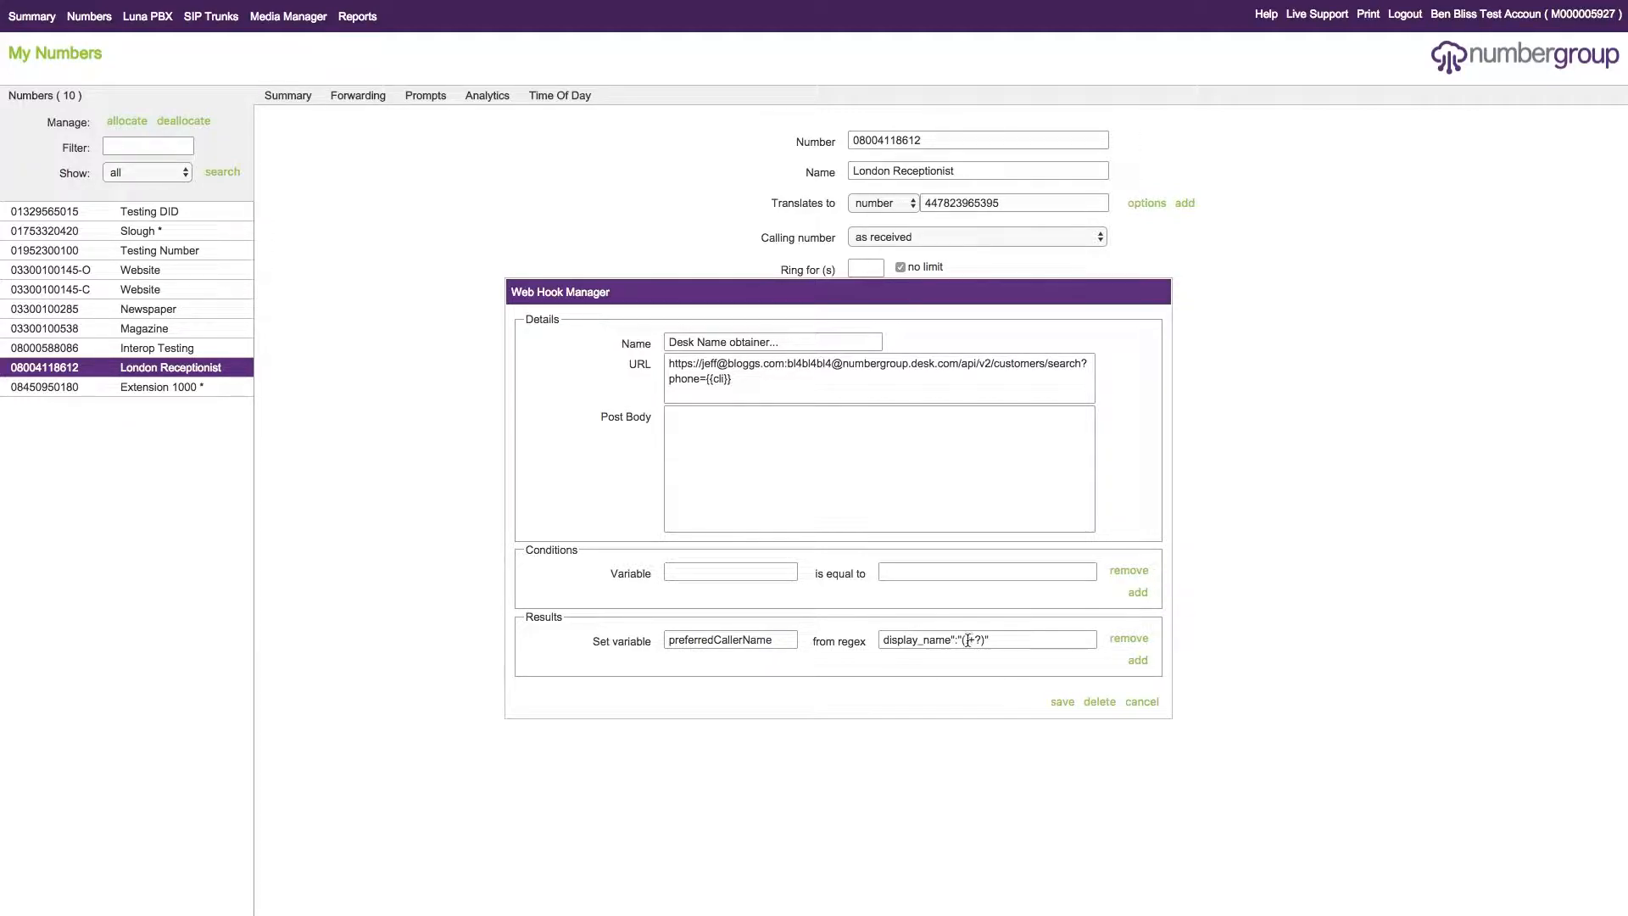
pyautogui.moveTo(960, 639); pyautogui.dragTo(983, 640)
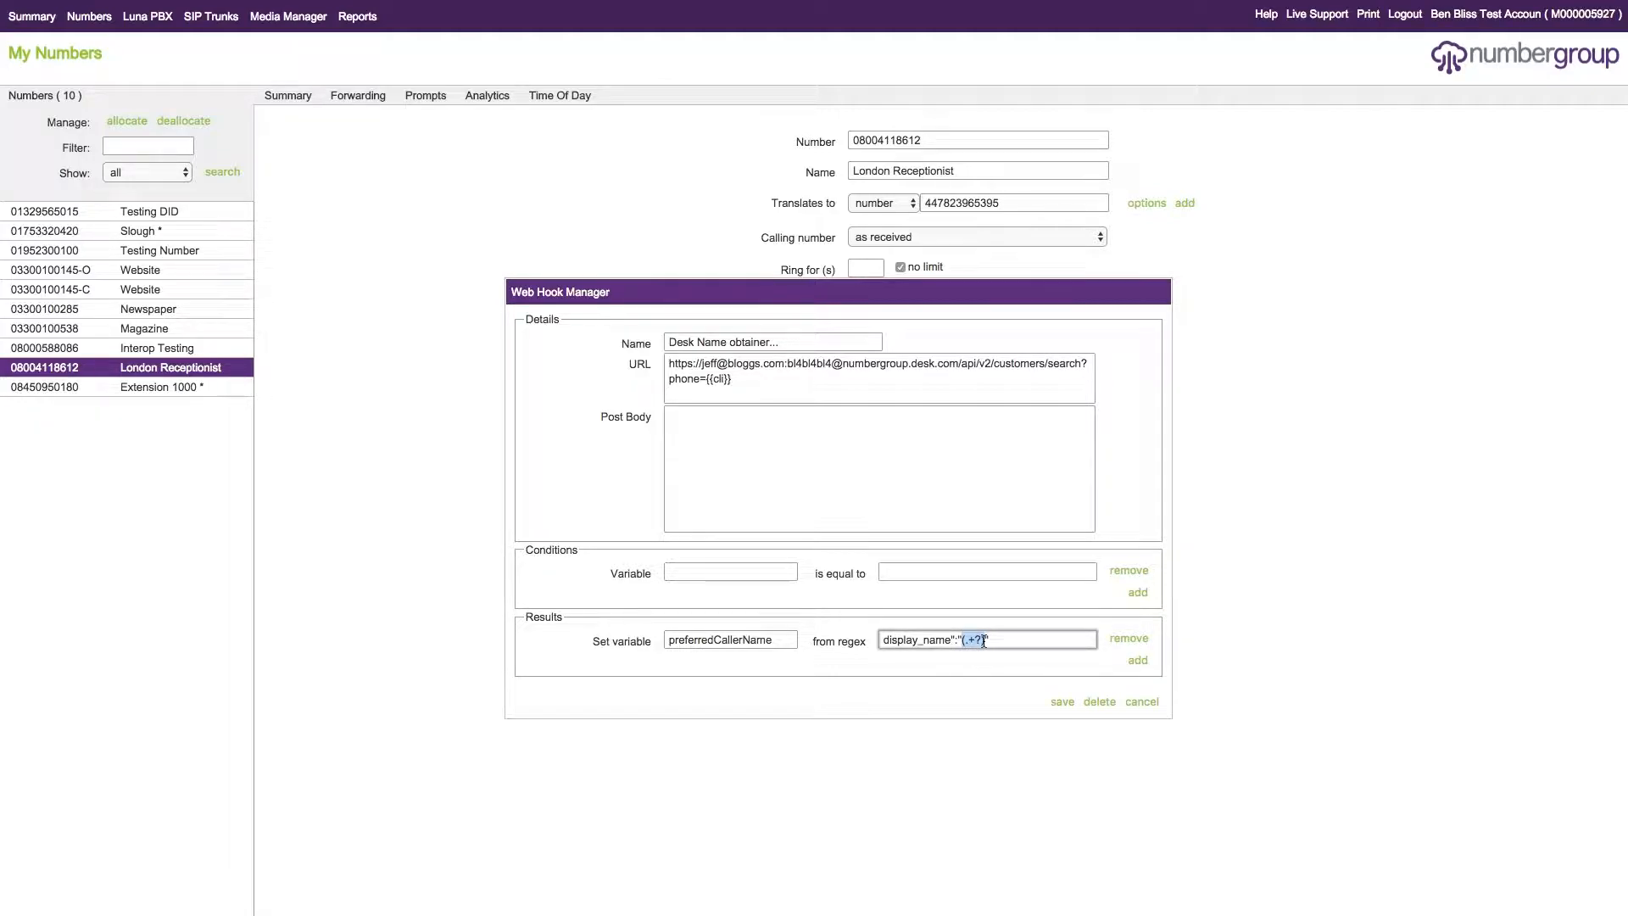
pyautogui.click(1010, 643)
pyautogui.click(623, 637)
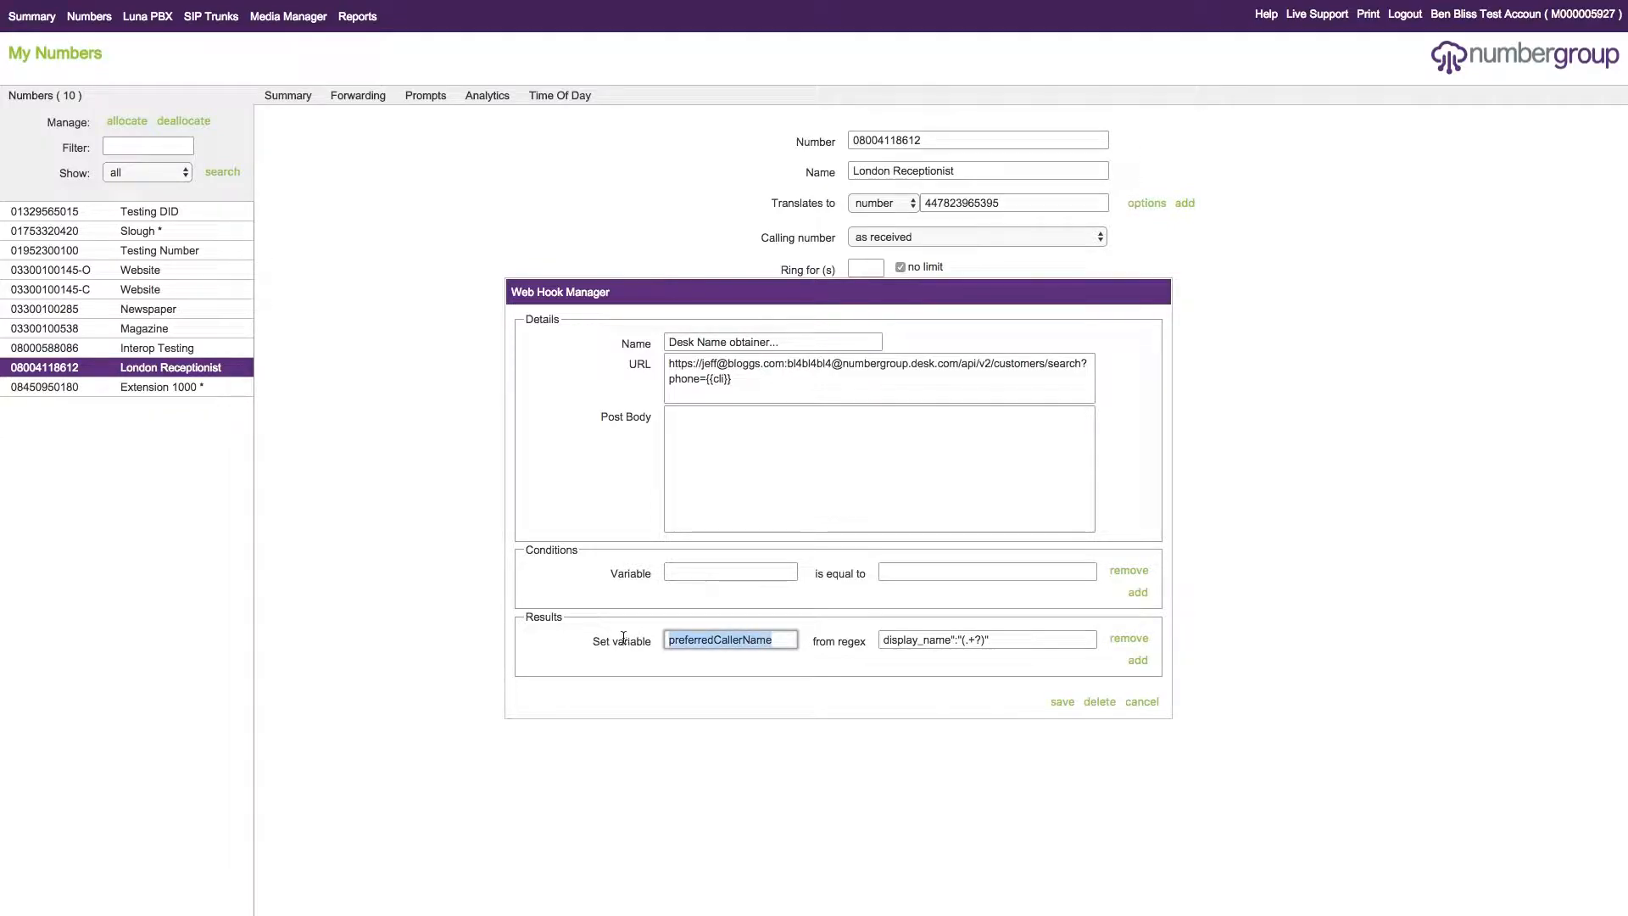
pyautogui.click(766, 640)
pyautogui.doubleClick(764, 642)
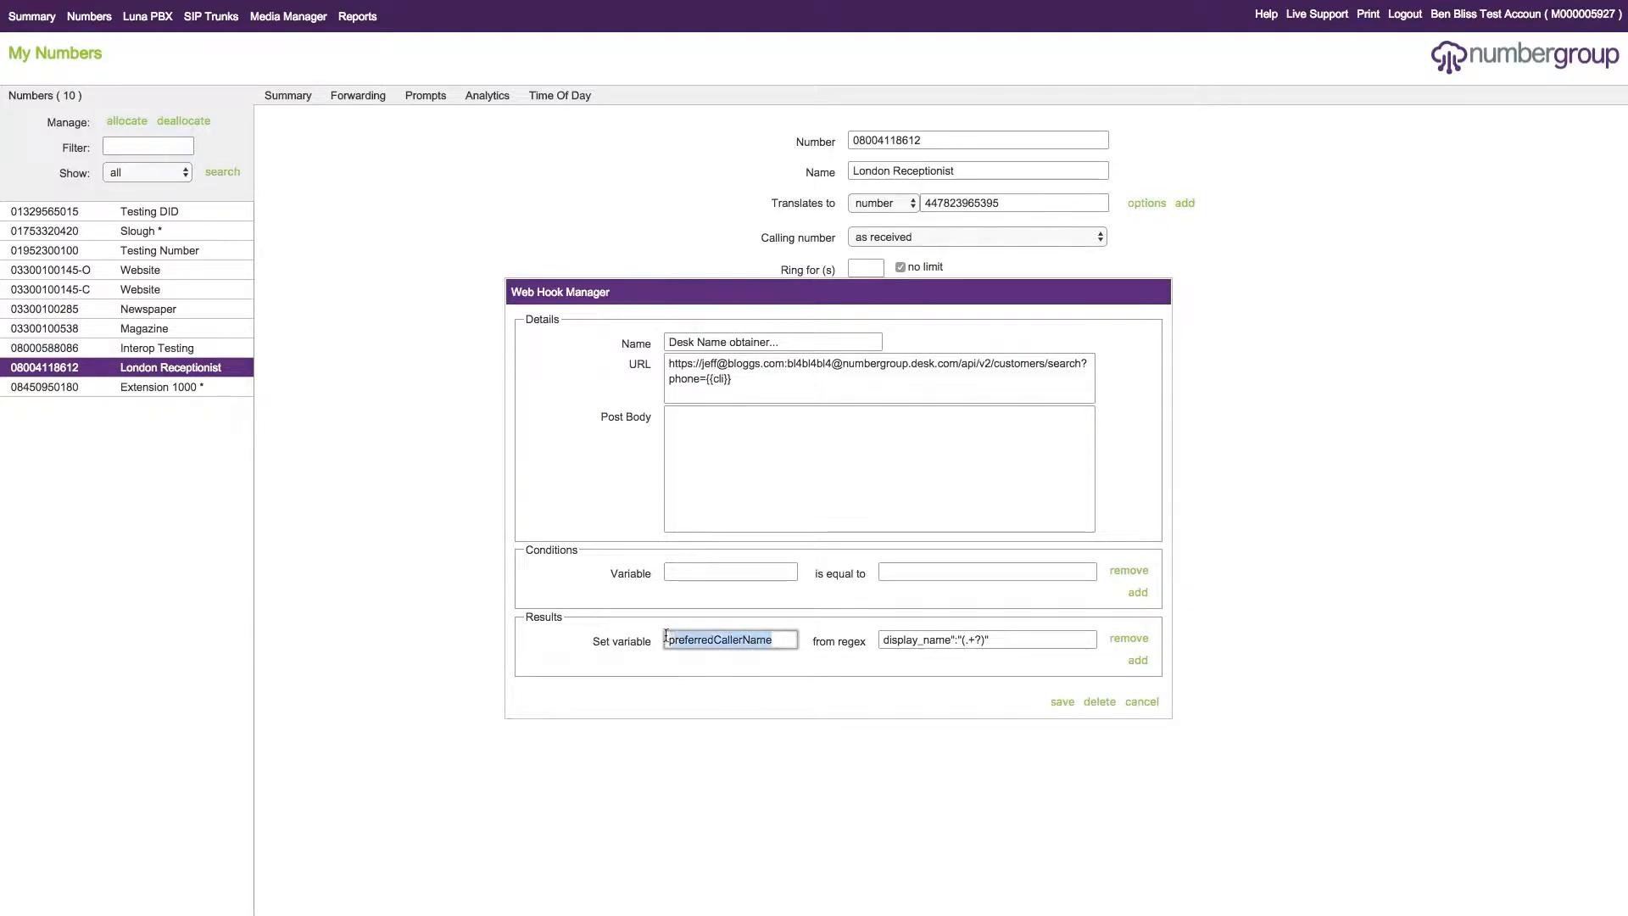
pyautogui.click(764, 645)
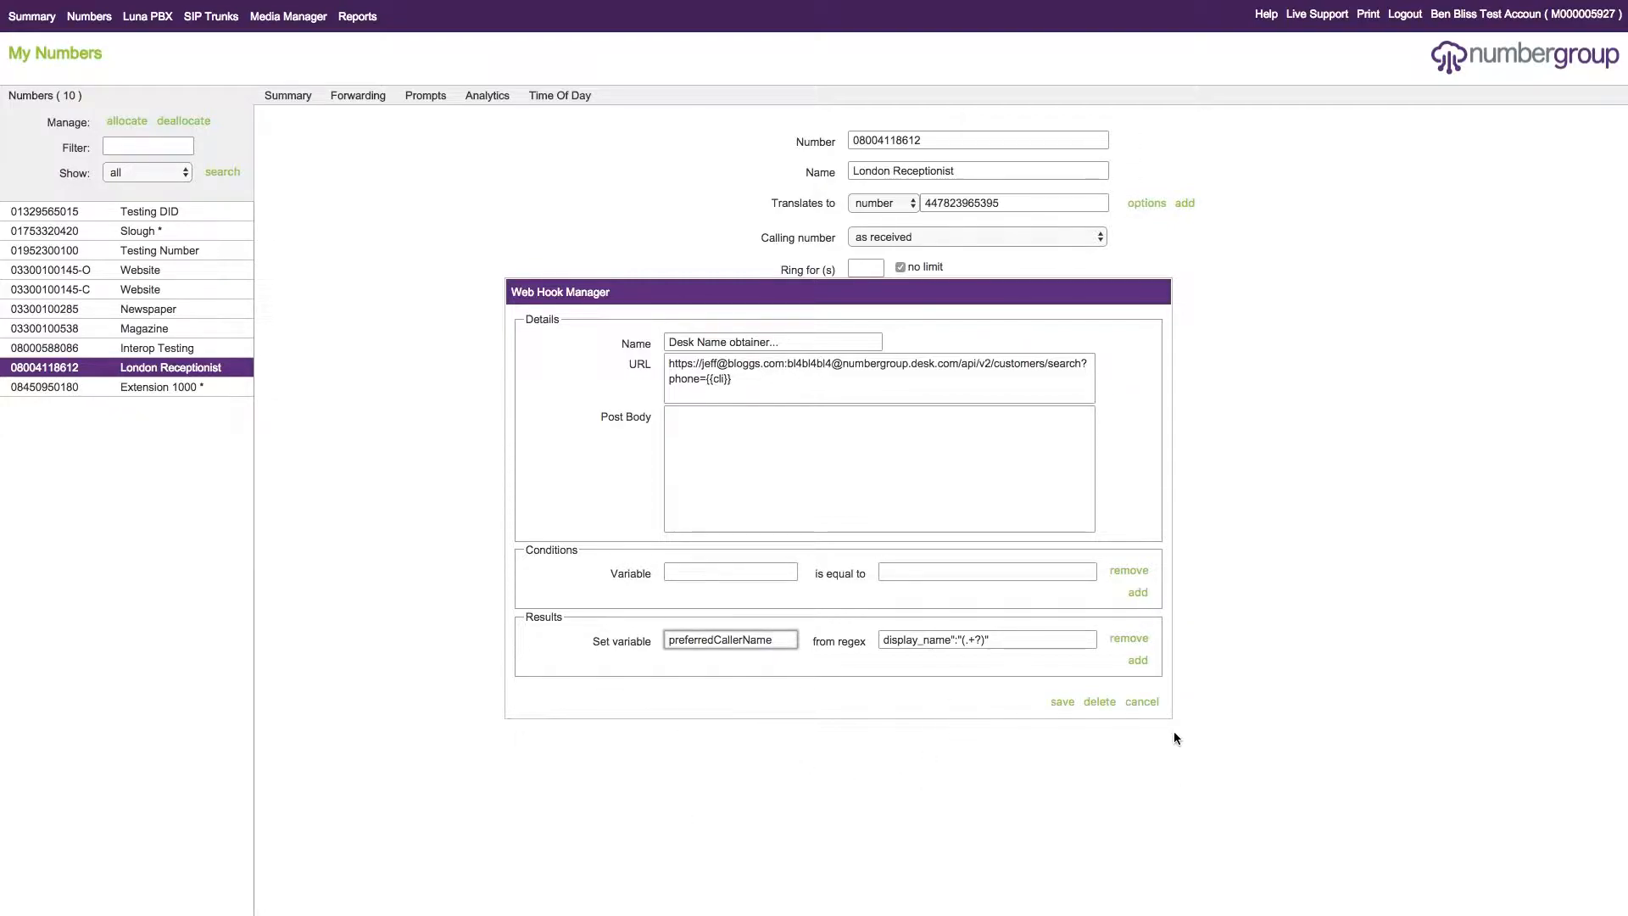
pyautogui.click(1142, 703)
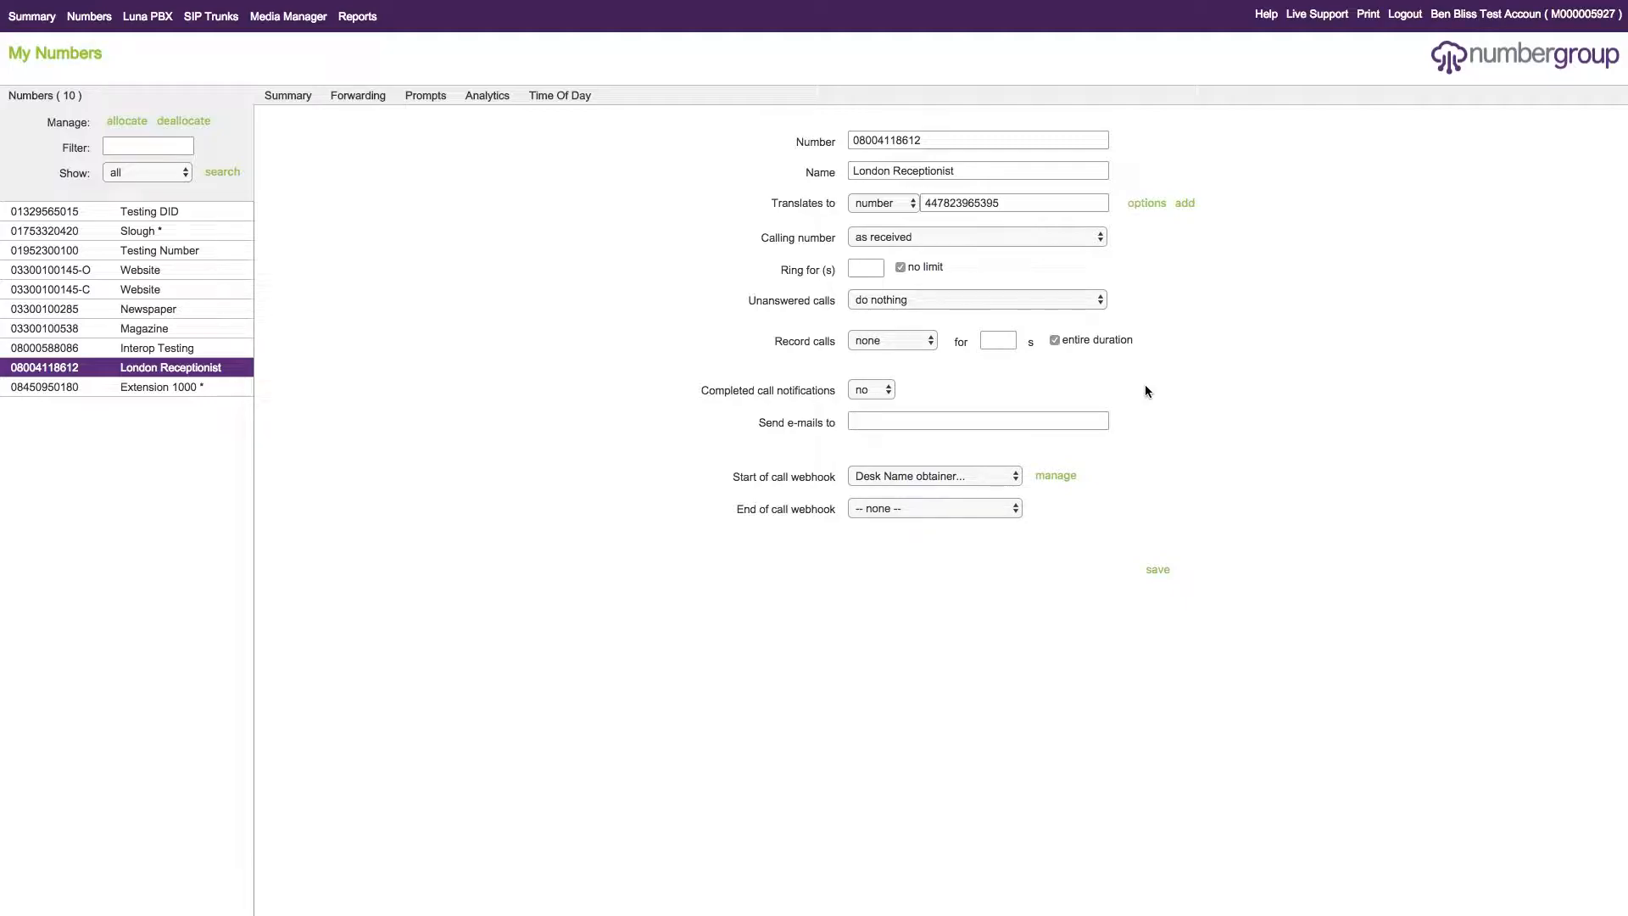
# - Switch the start of call webhook to Slack and review the preferredCallerName variable in its post body
pyautogui.click(943, 478)
pyautogui.click(967, 495)
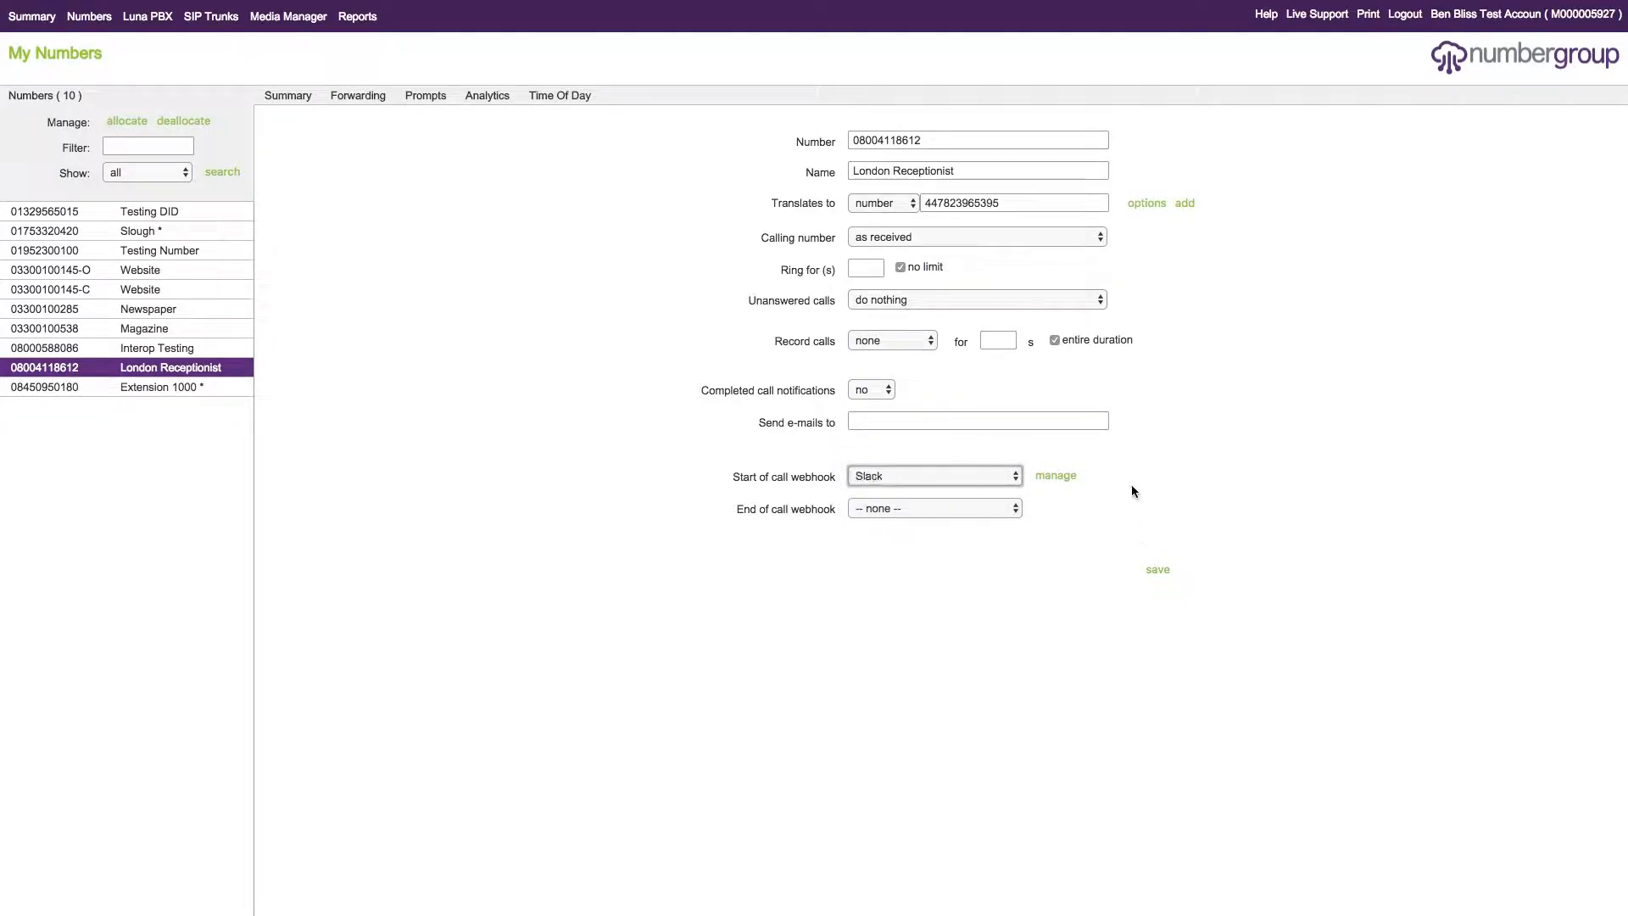
pyautogui.click(1056, 474)
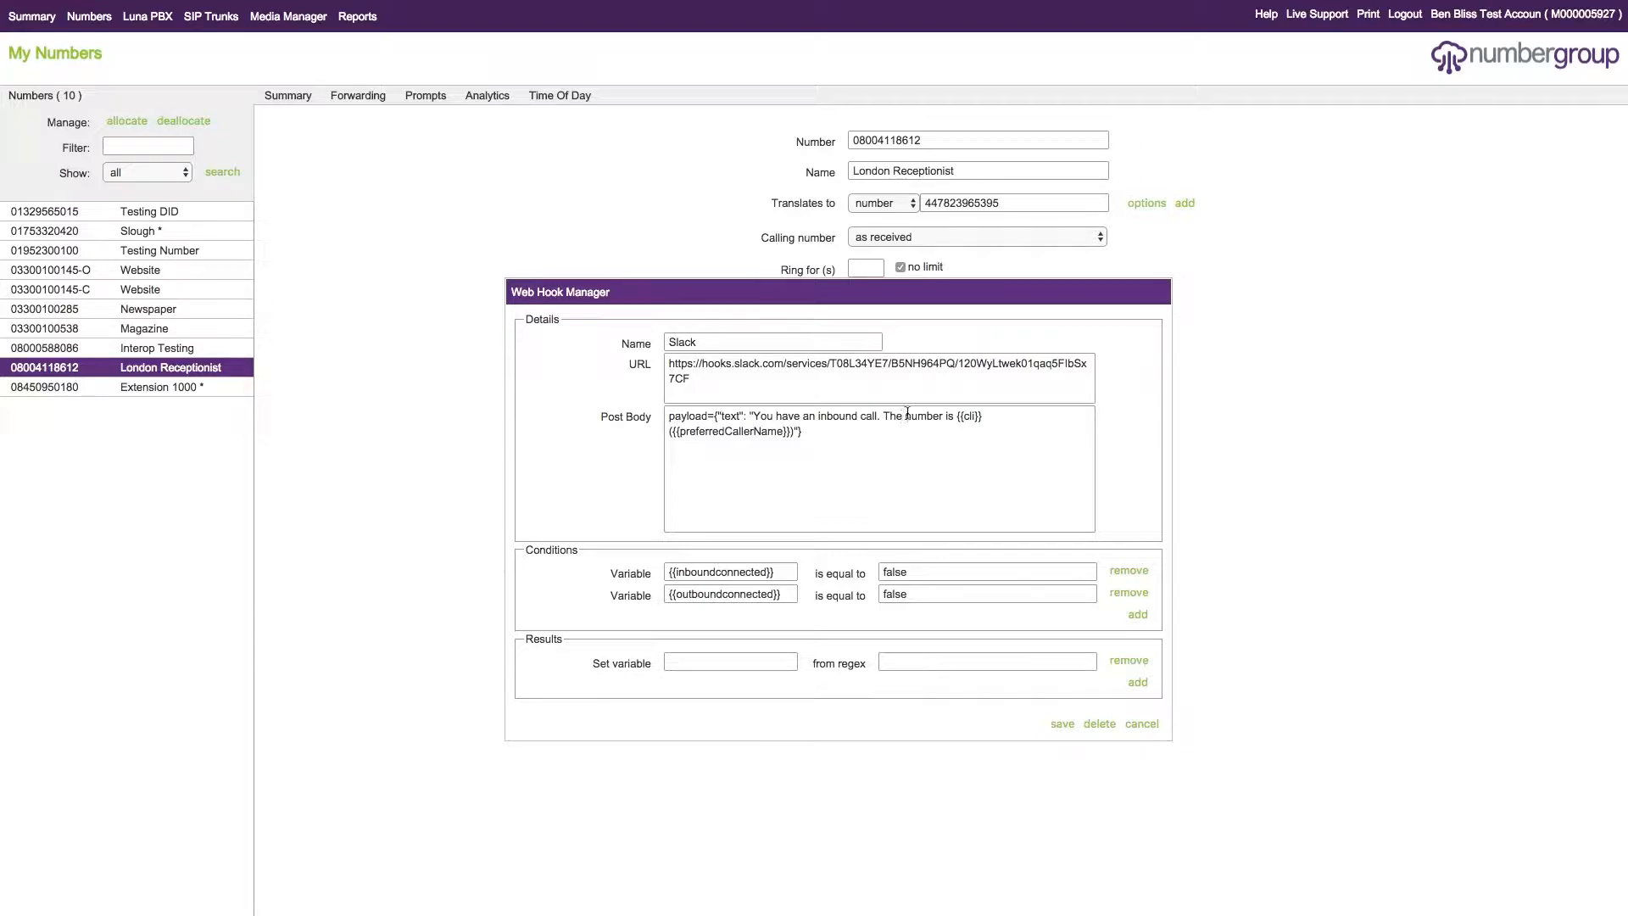
pyautogui.moveTo(680, 430); pyautogui.dragTo(784, 427)
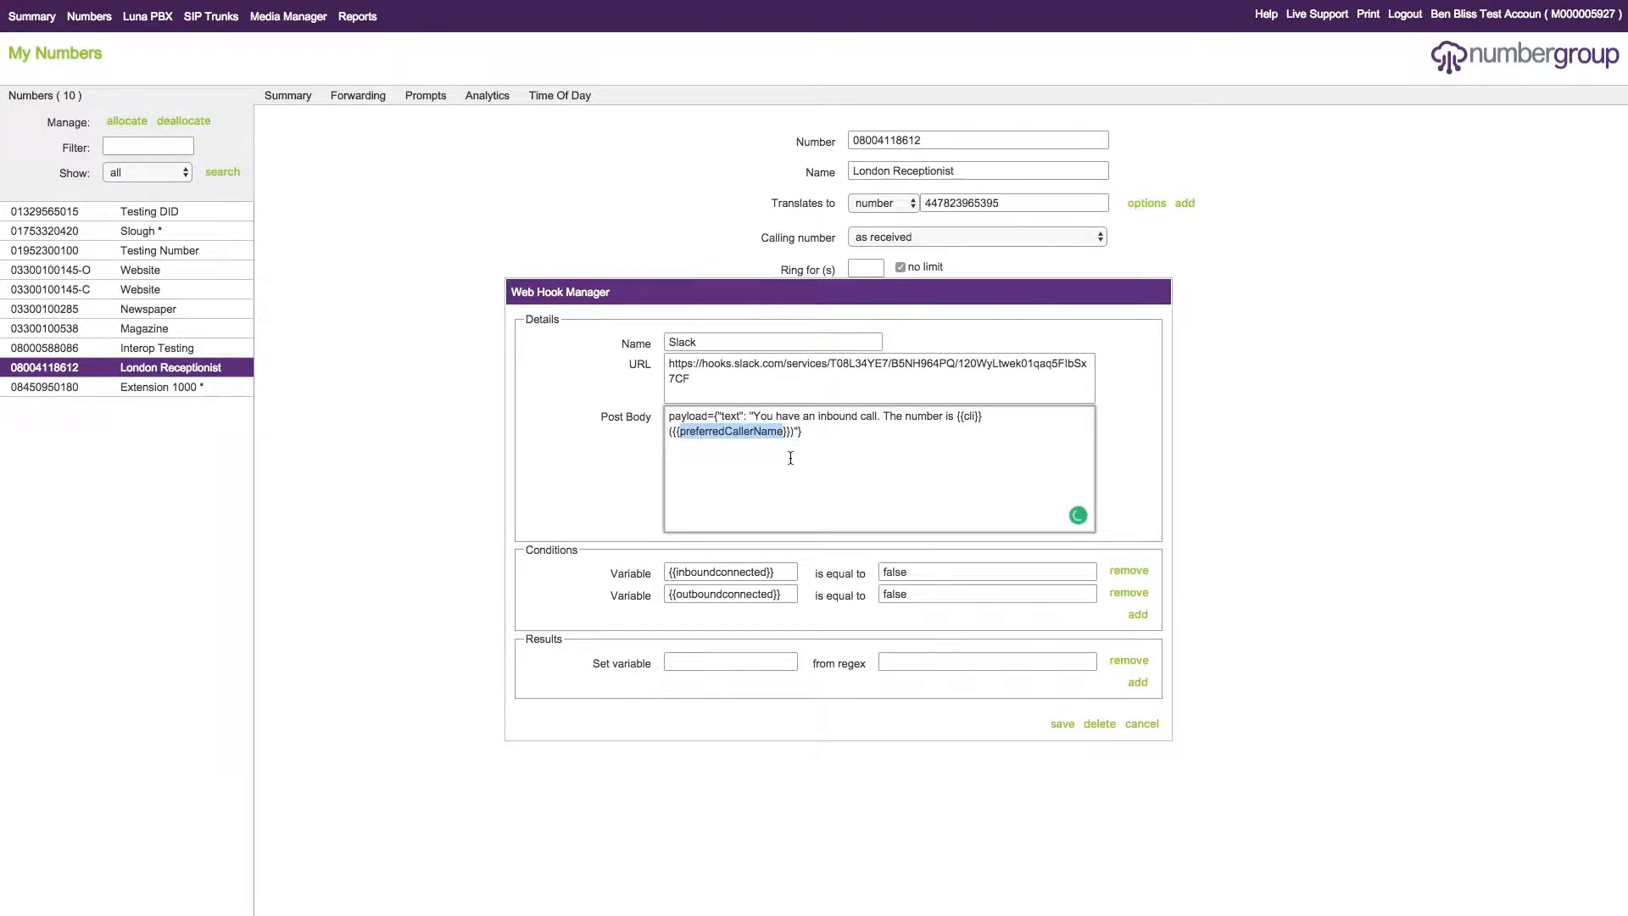
pyautogui.click(702, 437)
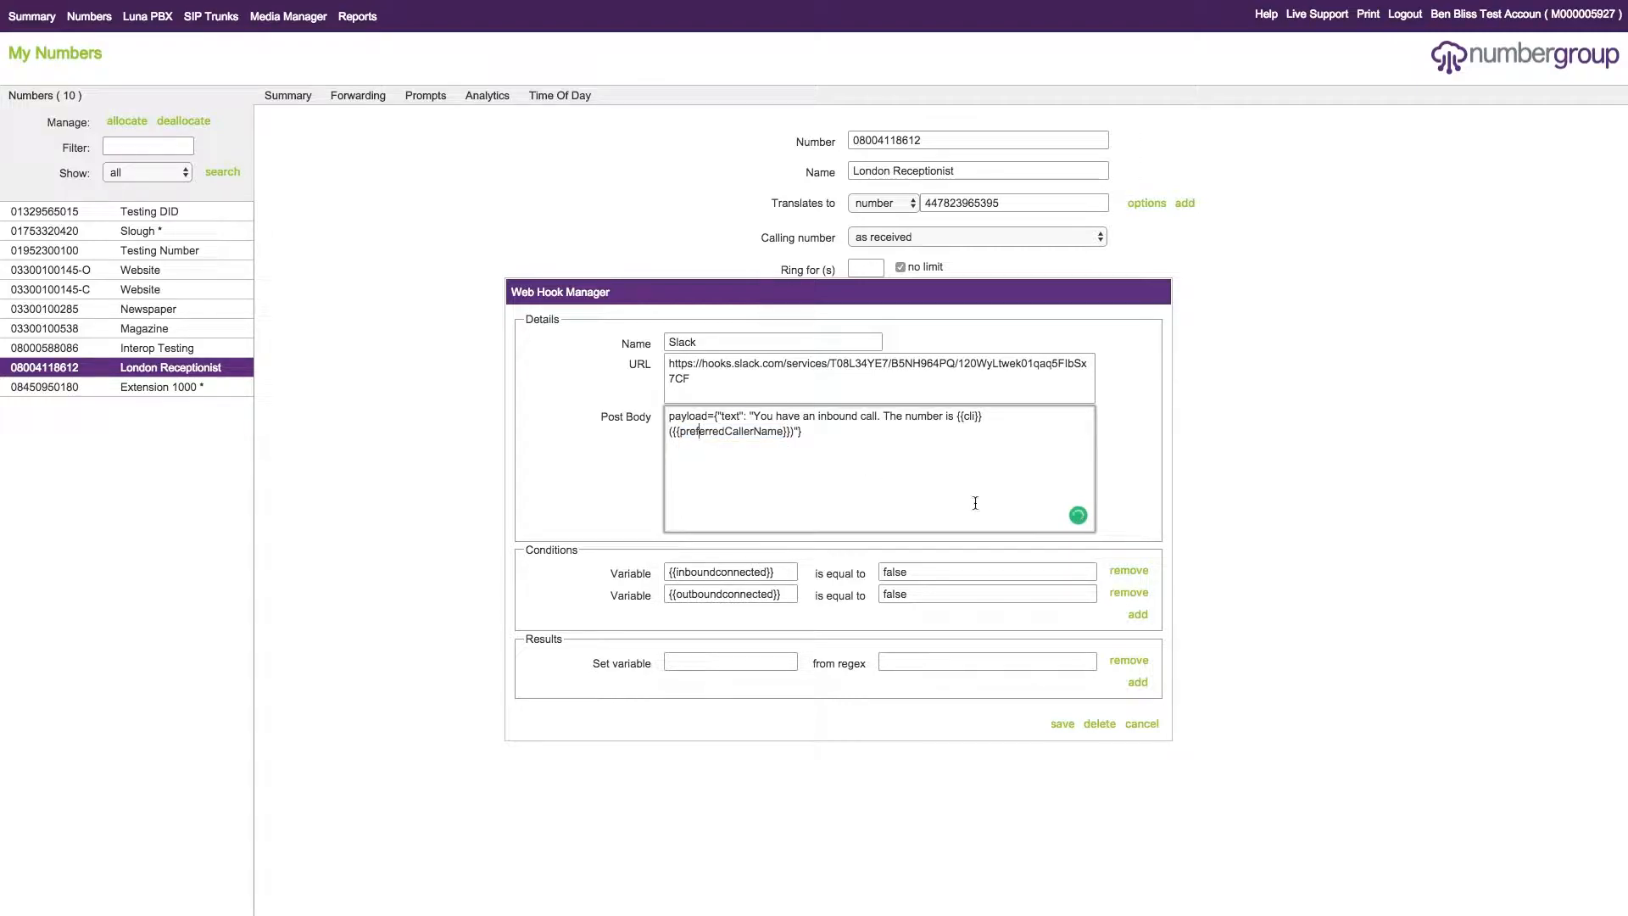
pyautogui.click(1142, 724)
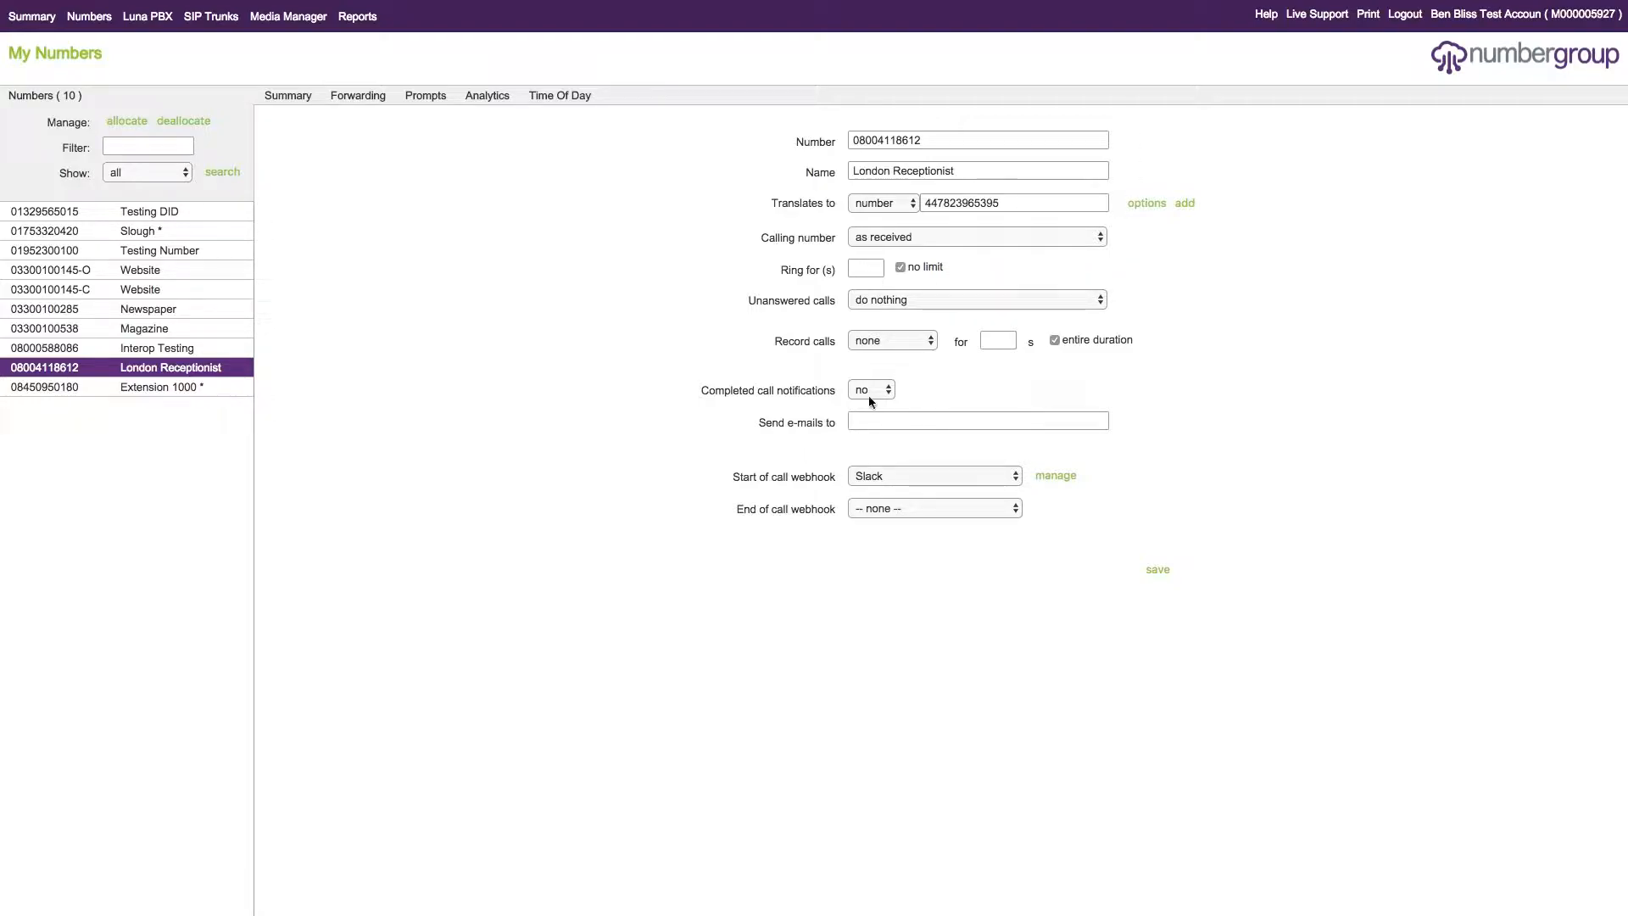
# - Add a webhook destination using Desk Name obtainer to London Receptionist and move it above the phone number entry
pyautogui.click(1188, 203)
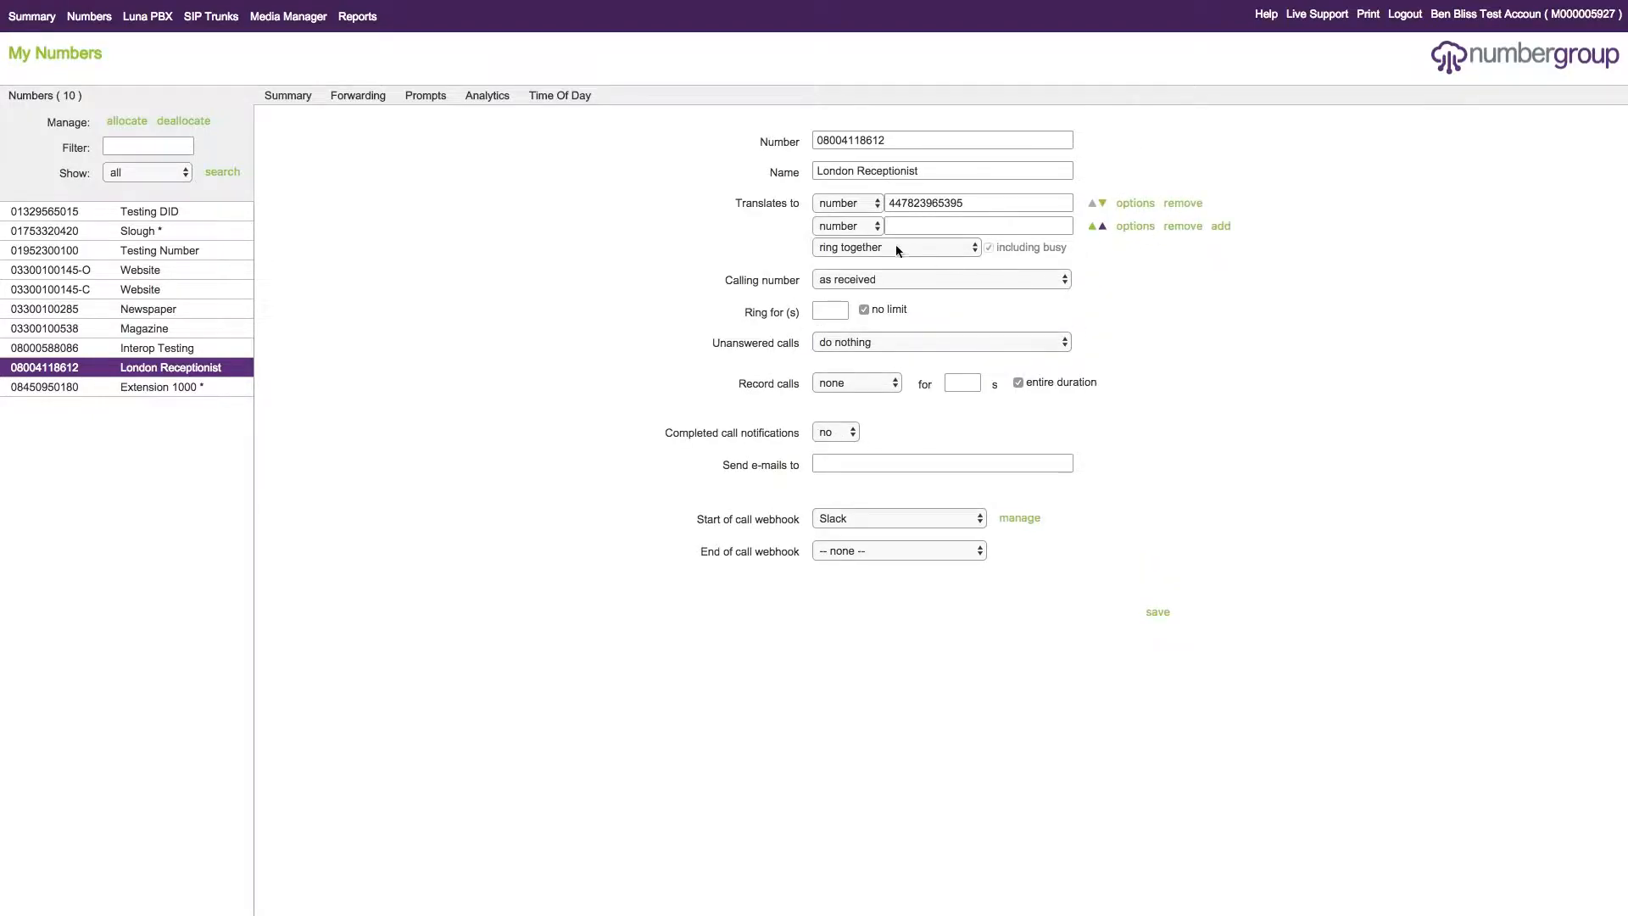
pyautogui.click(866, 228)
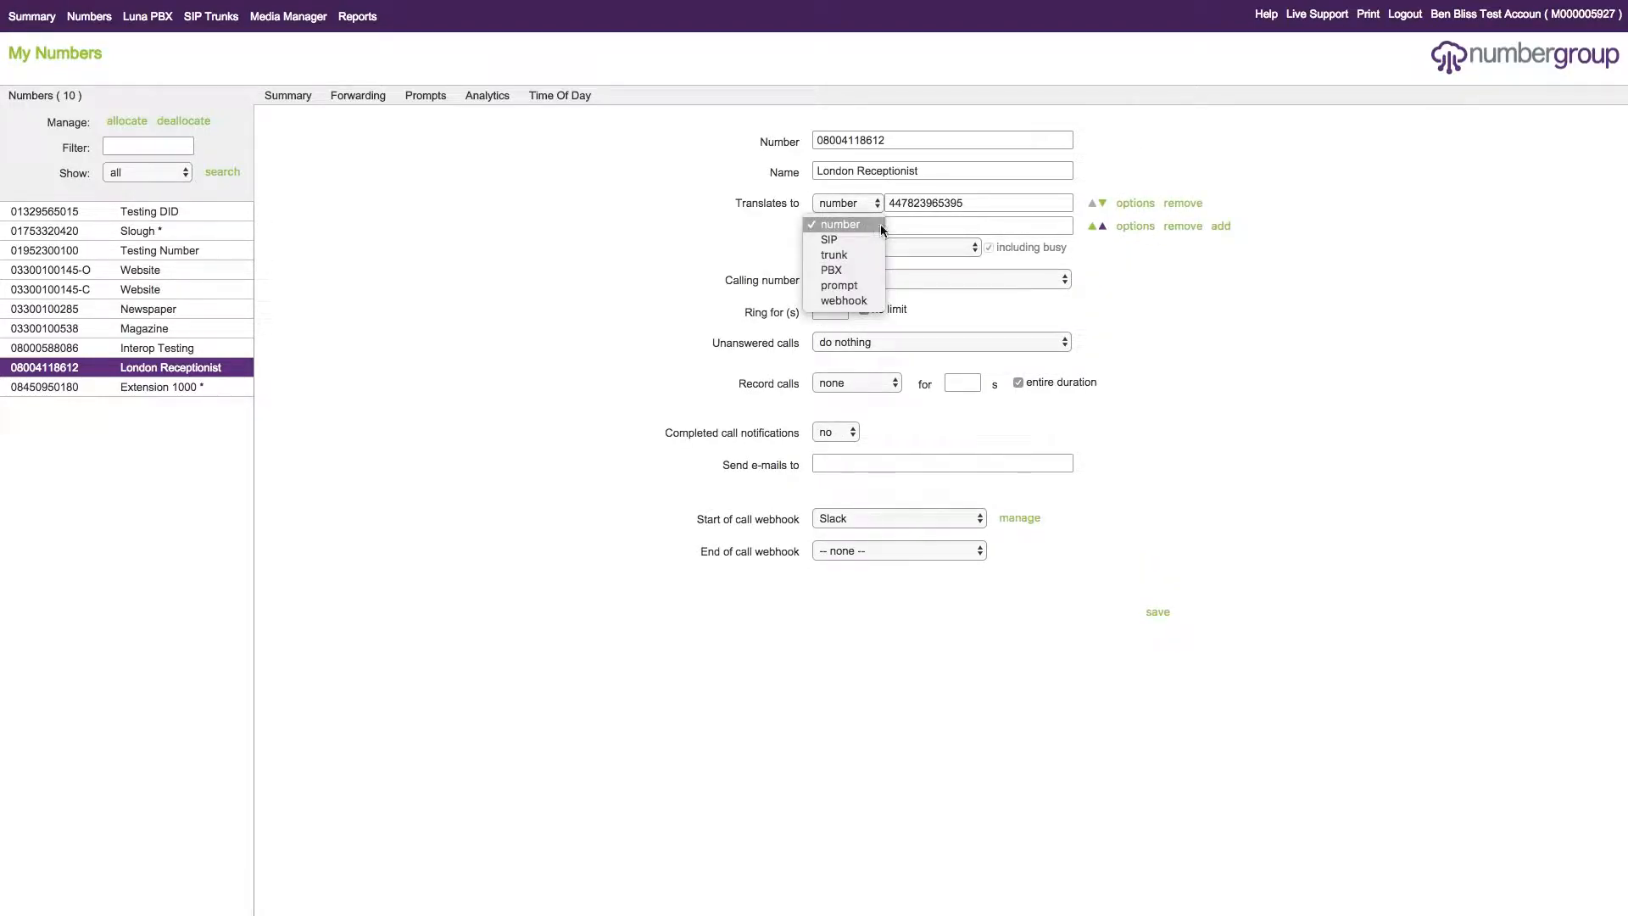
pyautogui.click(859, 301)
pyautogui.click(1029, 222)
pyautogui.click(974, 224)
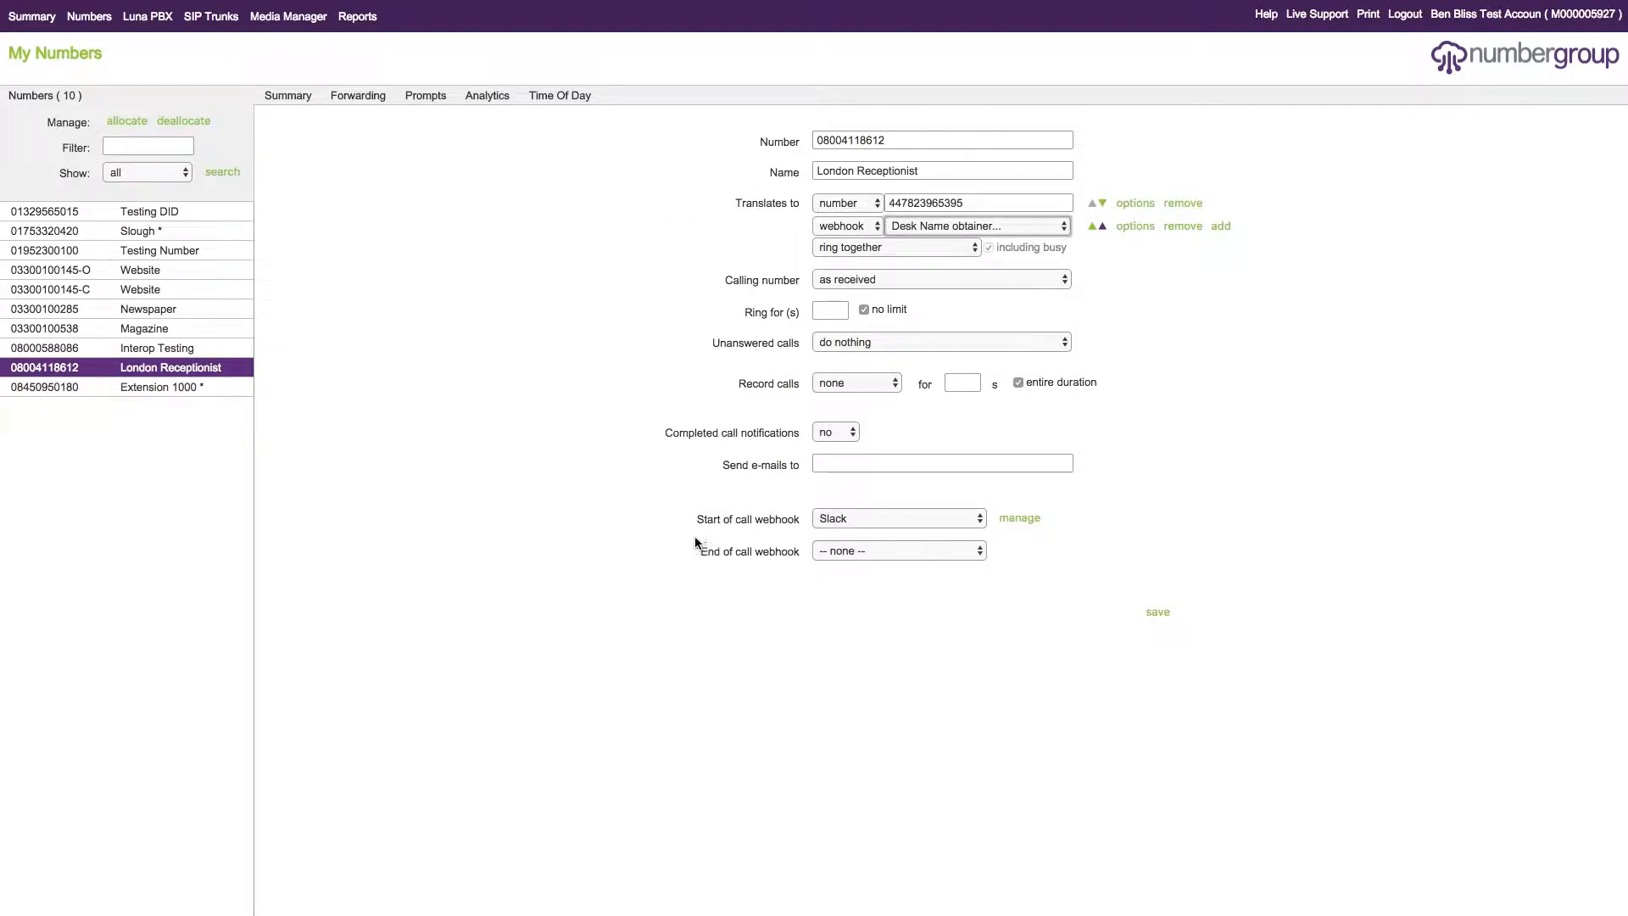
pyautogui.click(1103, 227)
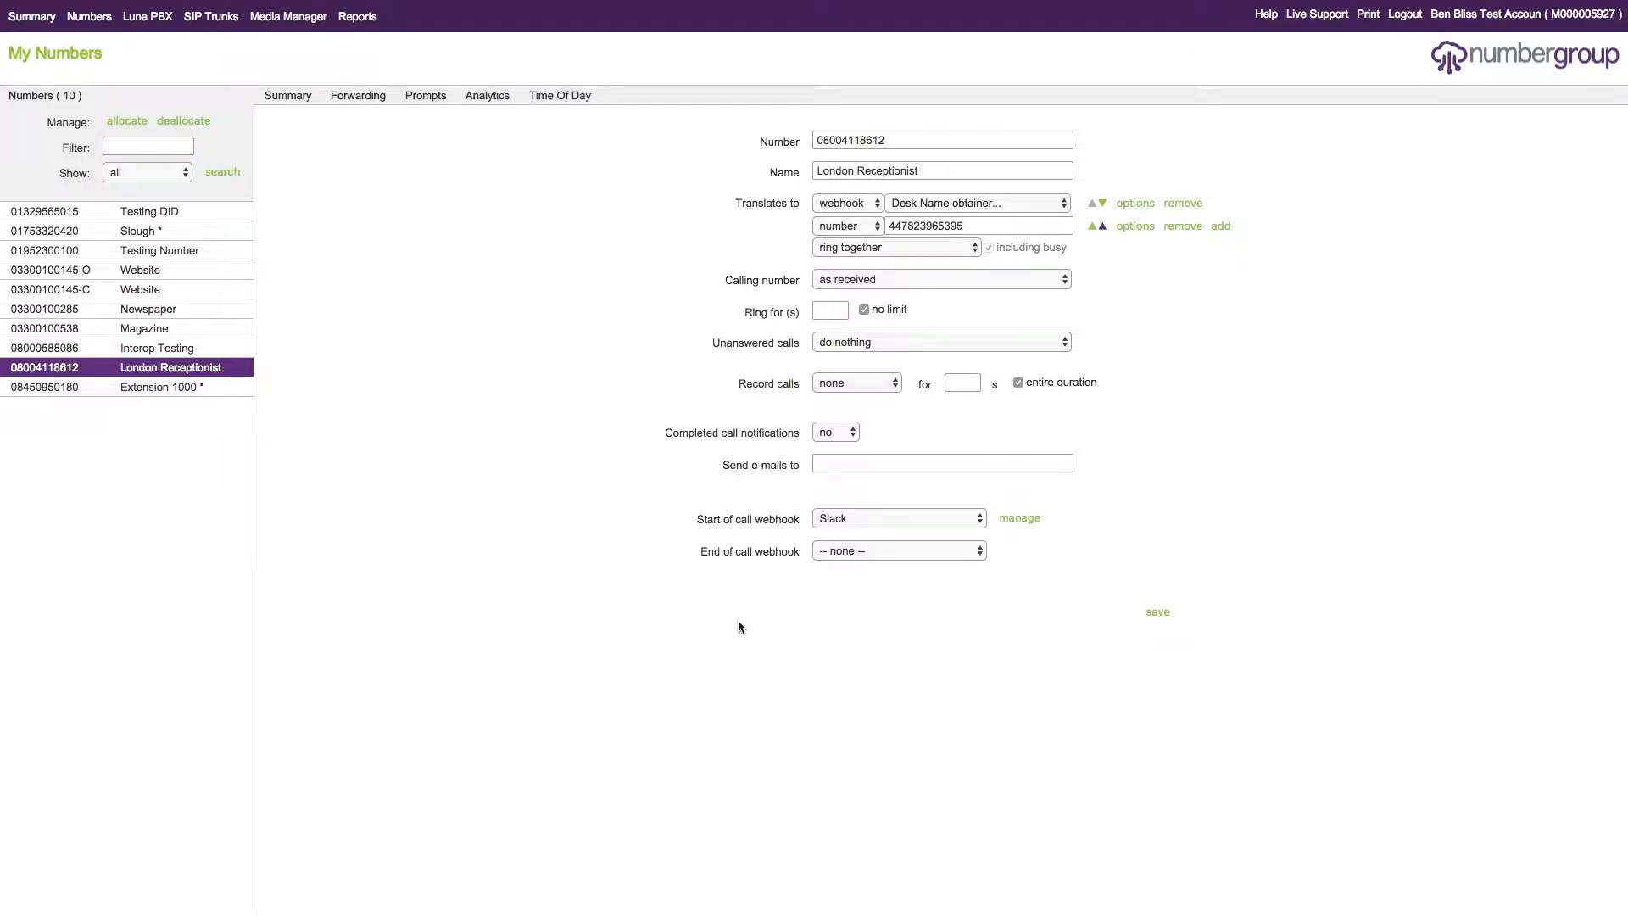
# - Set the start of call webhook to Desk Name obtainer and the first destination's webhook to Slack, and save the settings
pyautogui.click(882, 531)
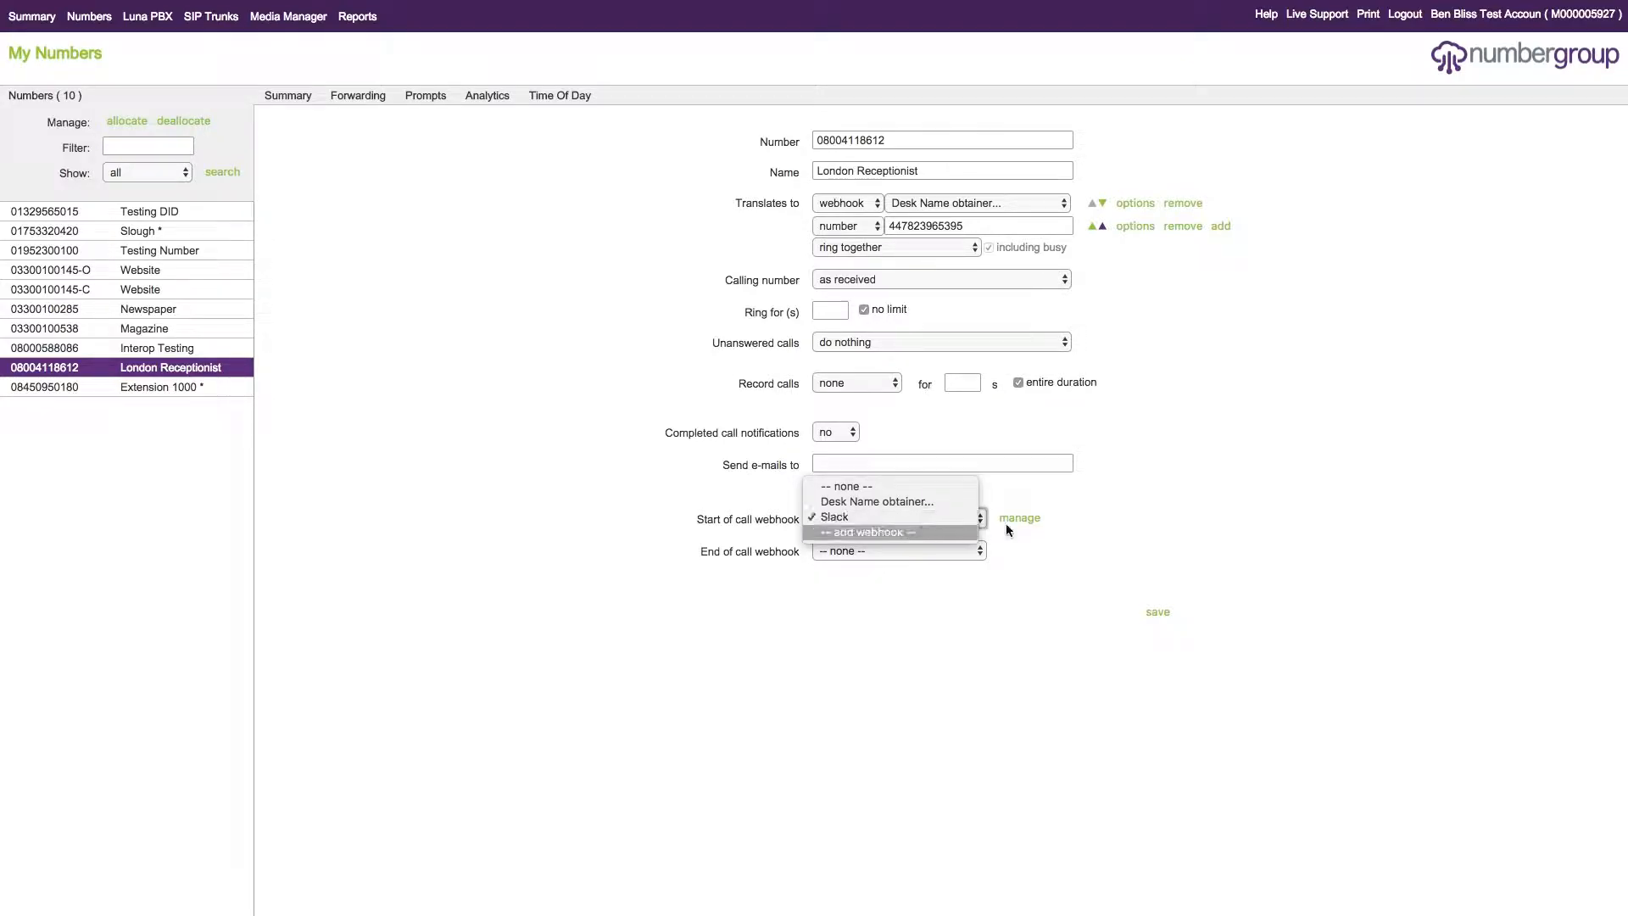
pyautogui.click(1012, 552)
pyautogui.click(859, 524)
pyautogui.click(870, 505)
pyautogui.click(954, 205)
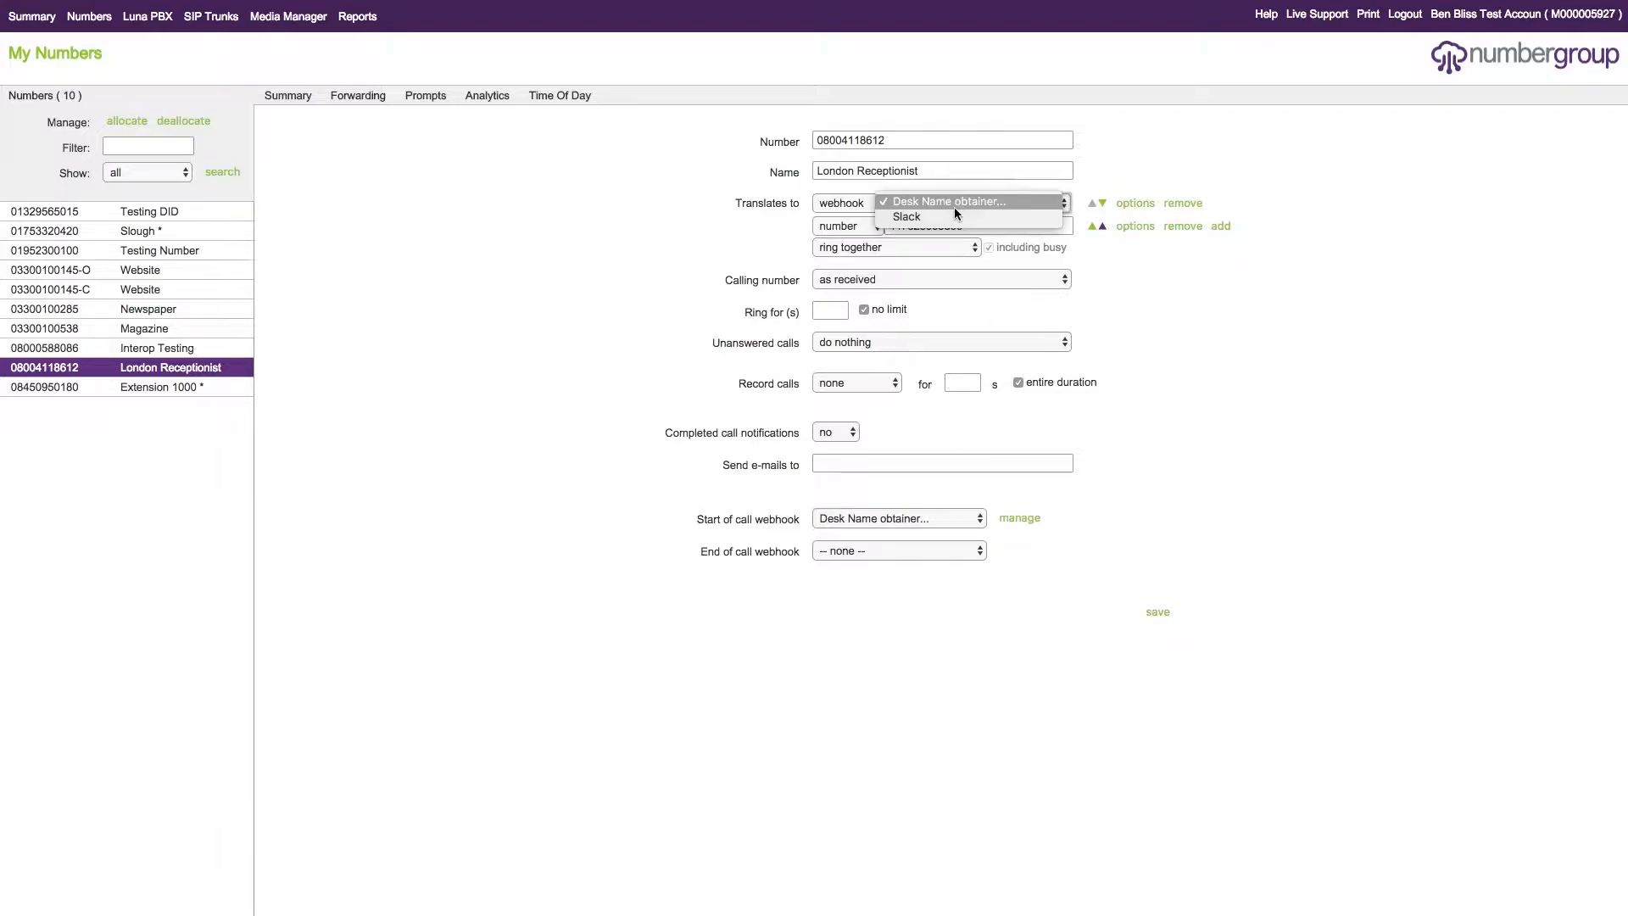
pyautogui.click(1093, 343)
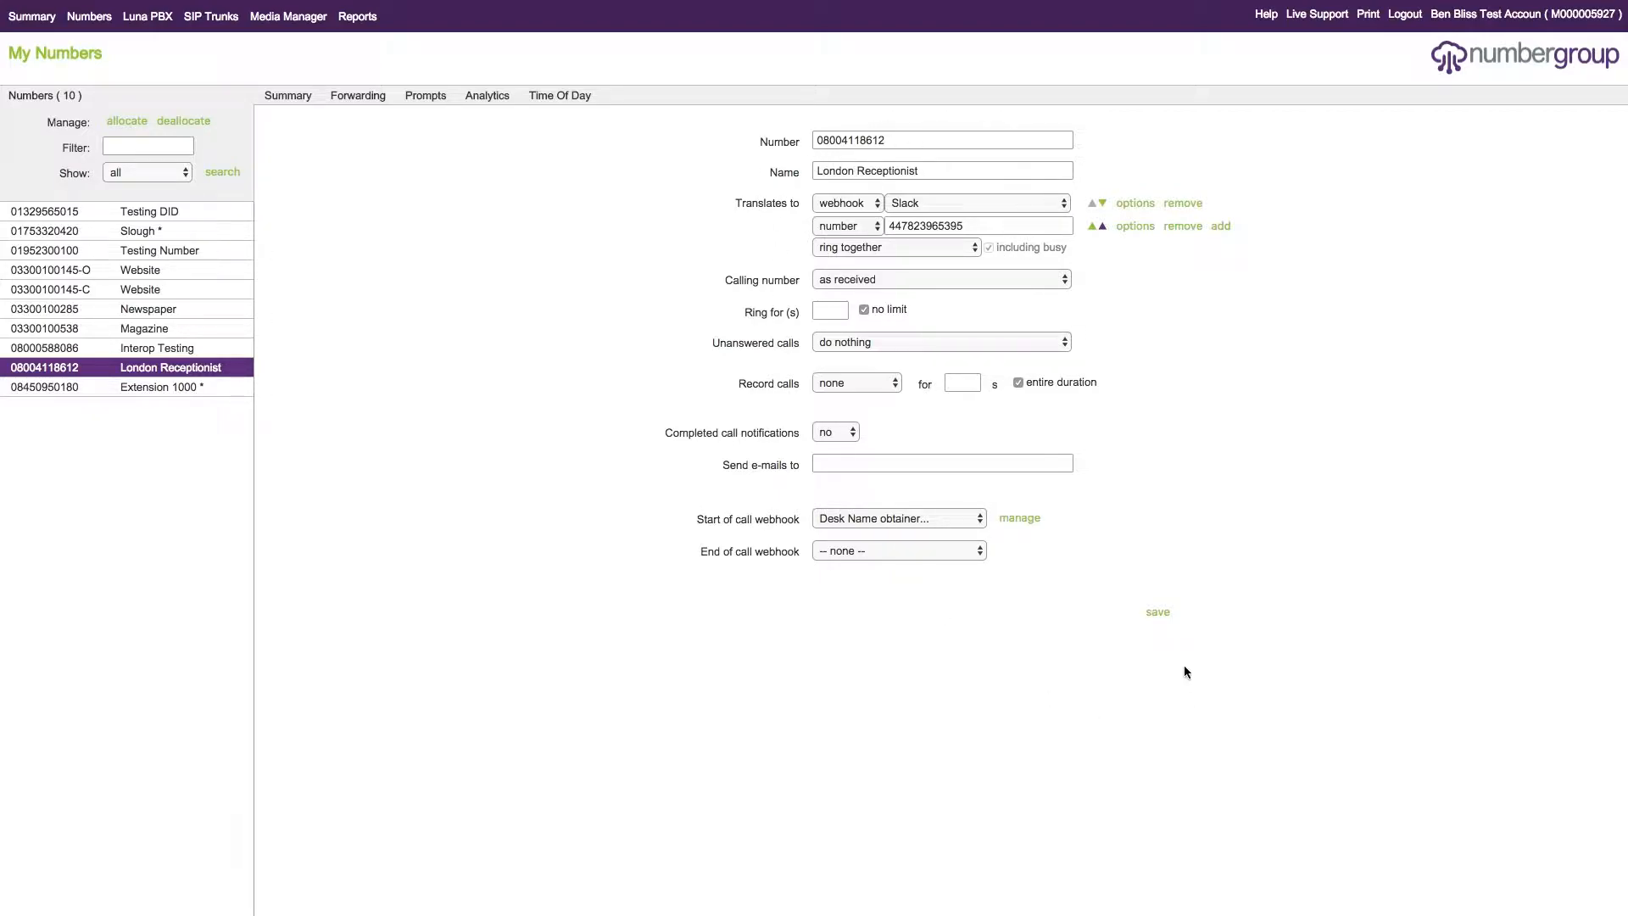
pyautogui.click(1158, 611)
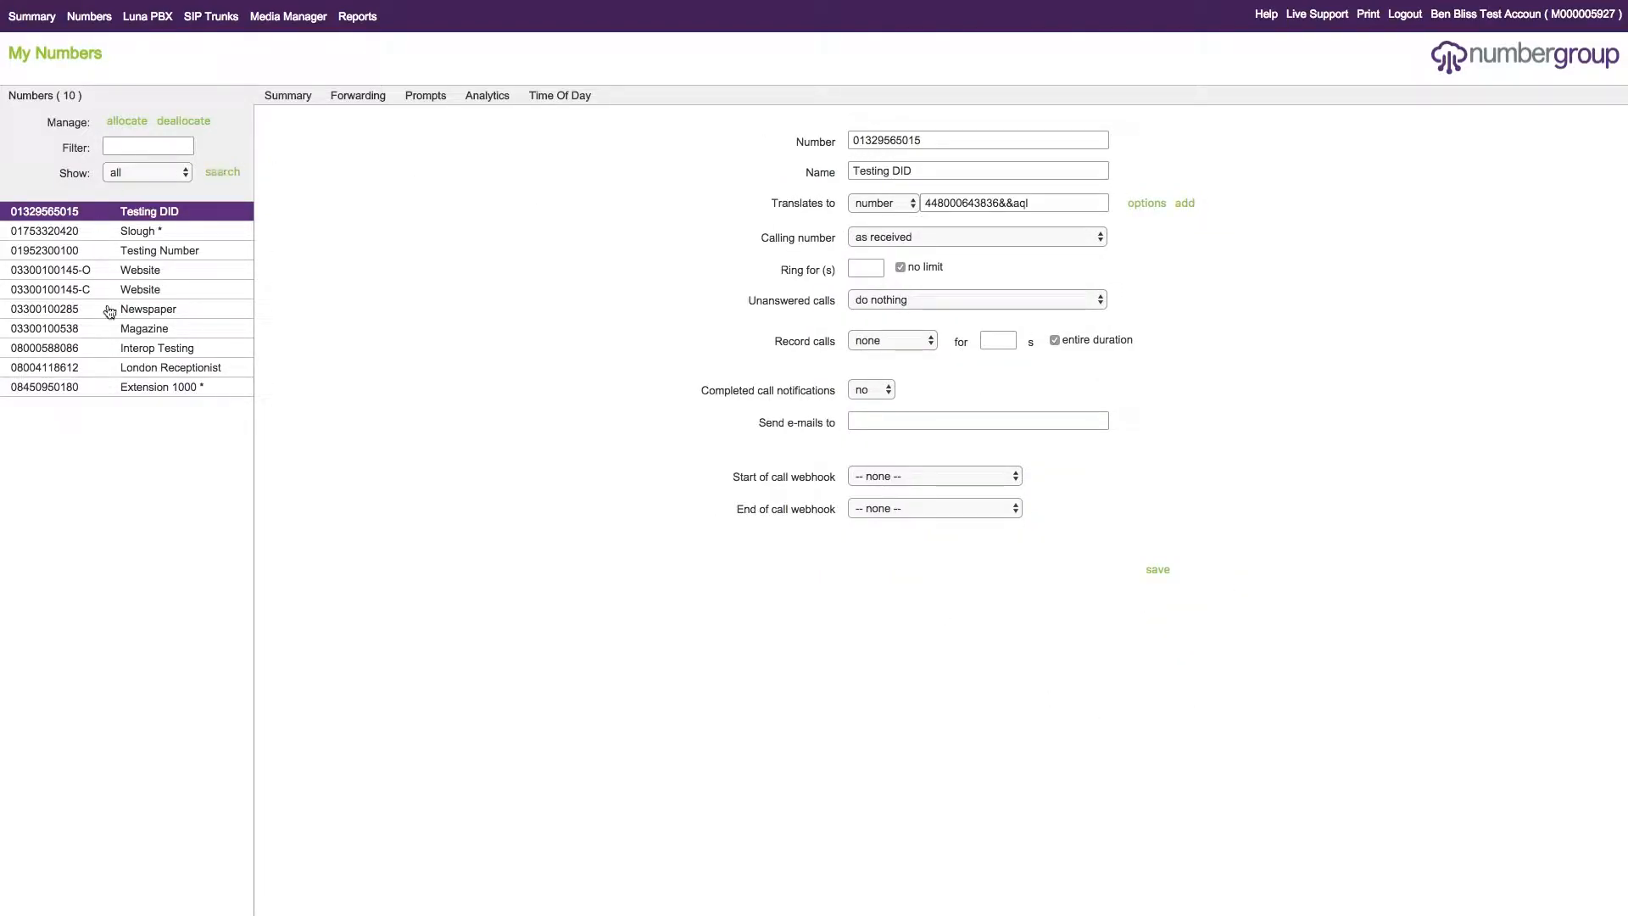
pyautogui.click(161, 367)
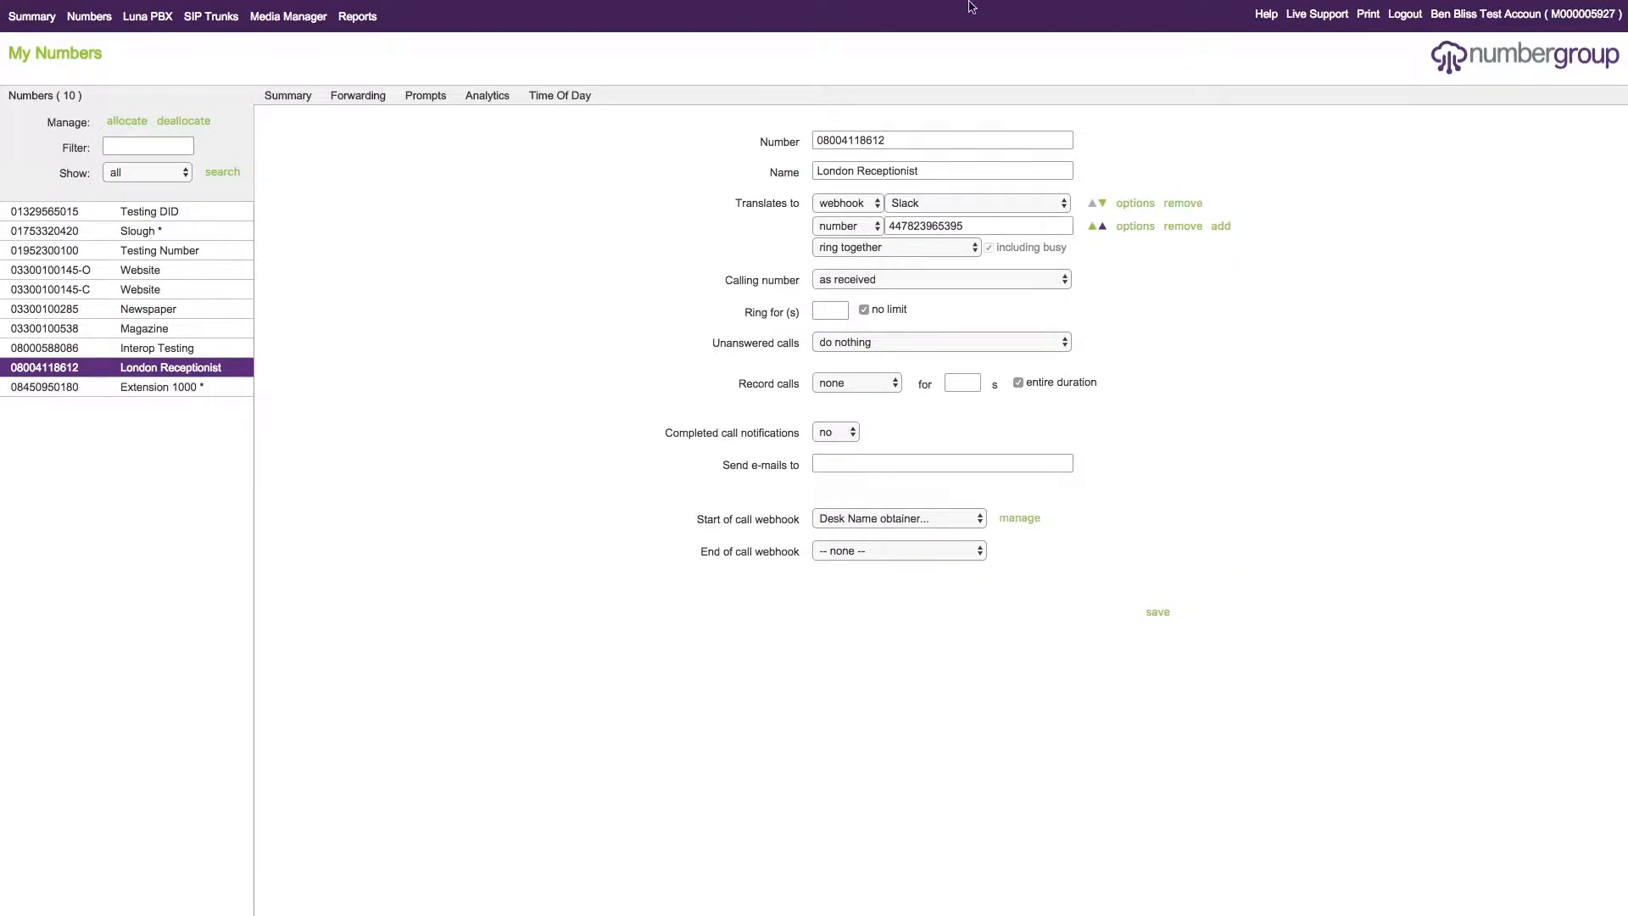
pyautogui.click(1139, 229)
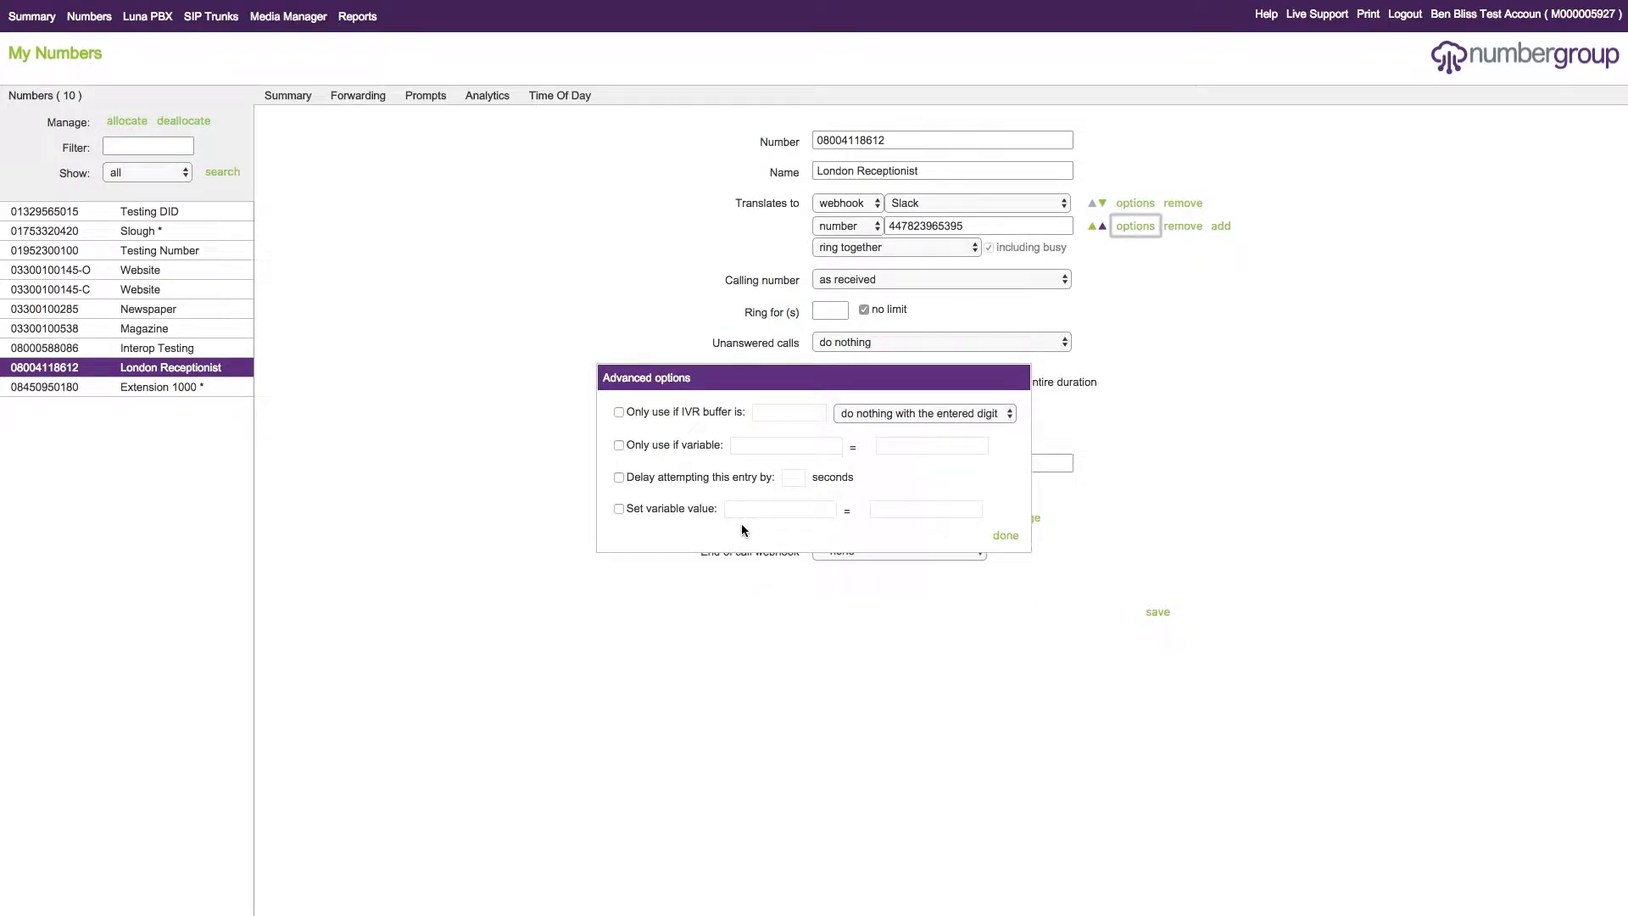
pyautogui.click(646, 446)
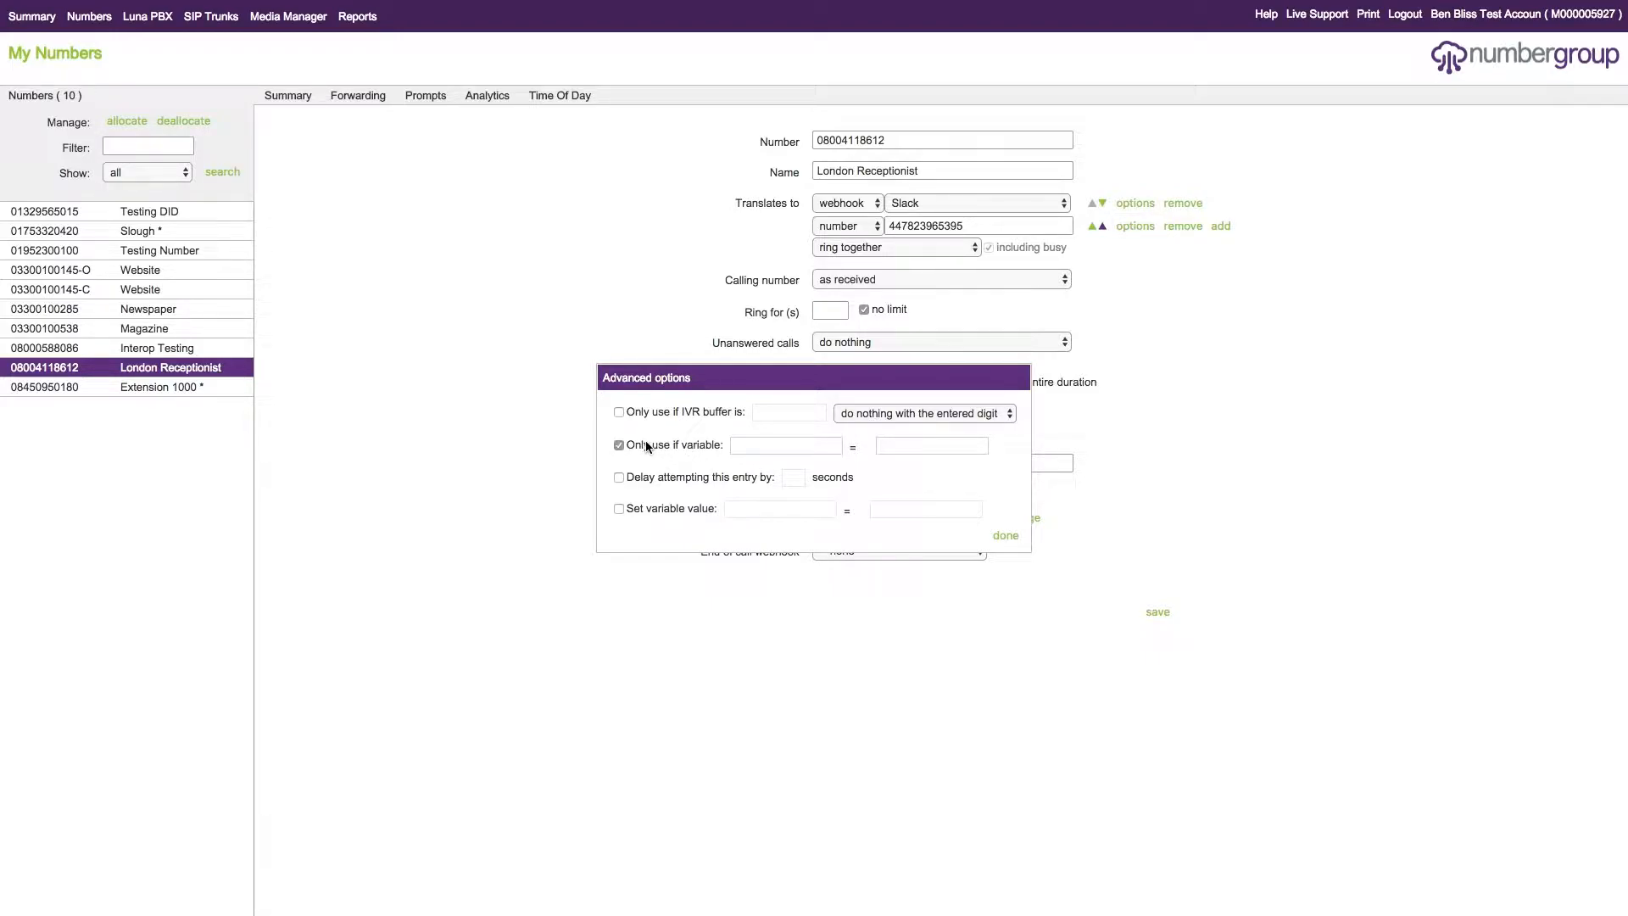
pyautogui.click(782, 444)
pyautogui.moveTo(791, 377); pyautogui.dragTo(663, 296)
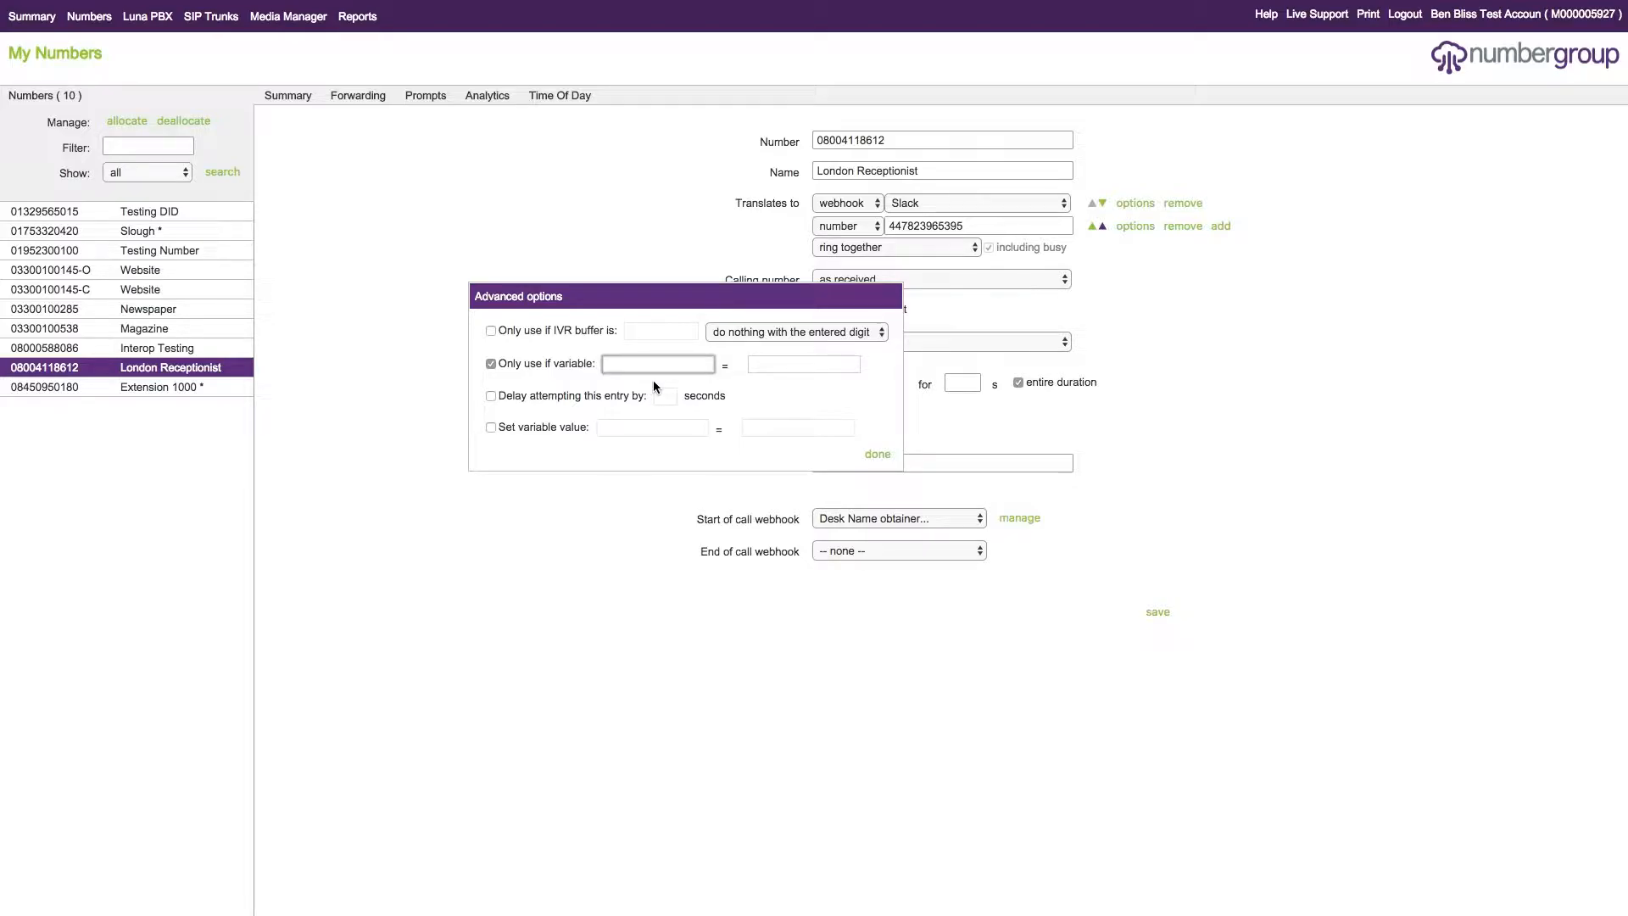
pyautogui.click(877, 453)
# - Copy the preferredCallerName result variable from the Desk Name obtainer webhook and close it without saving
pyautogui.click(1019, 517)
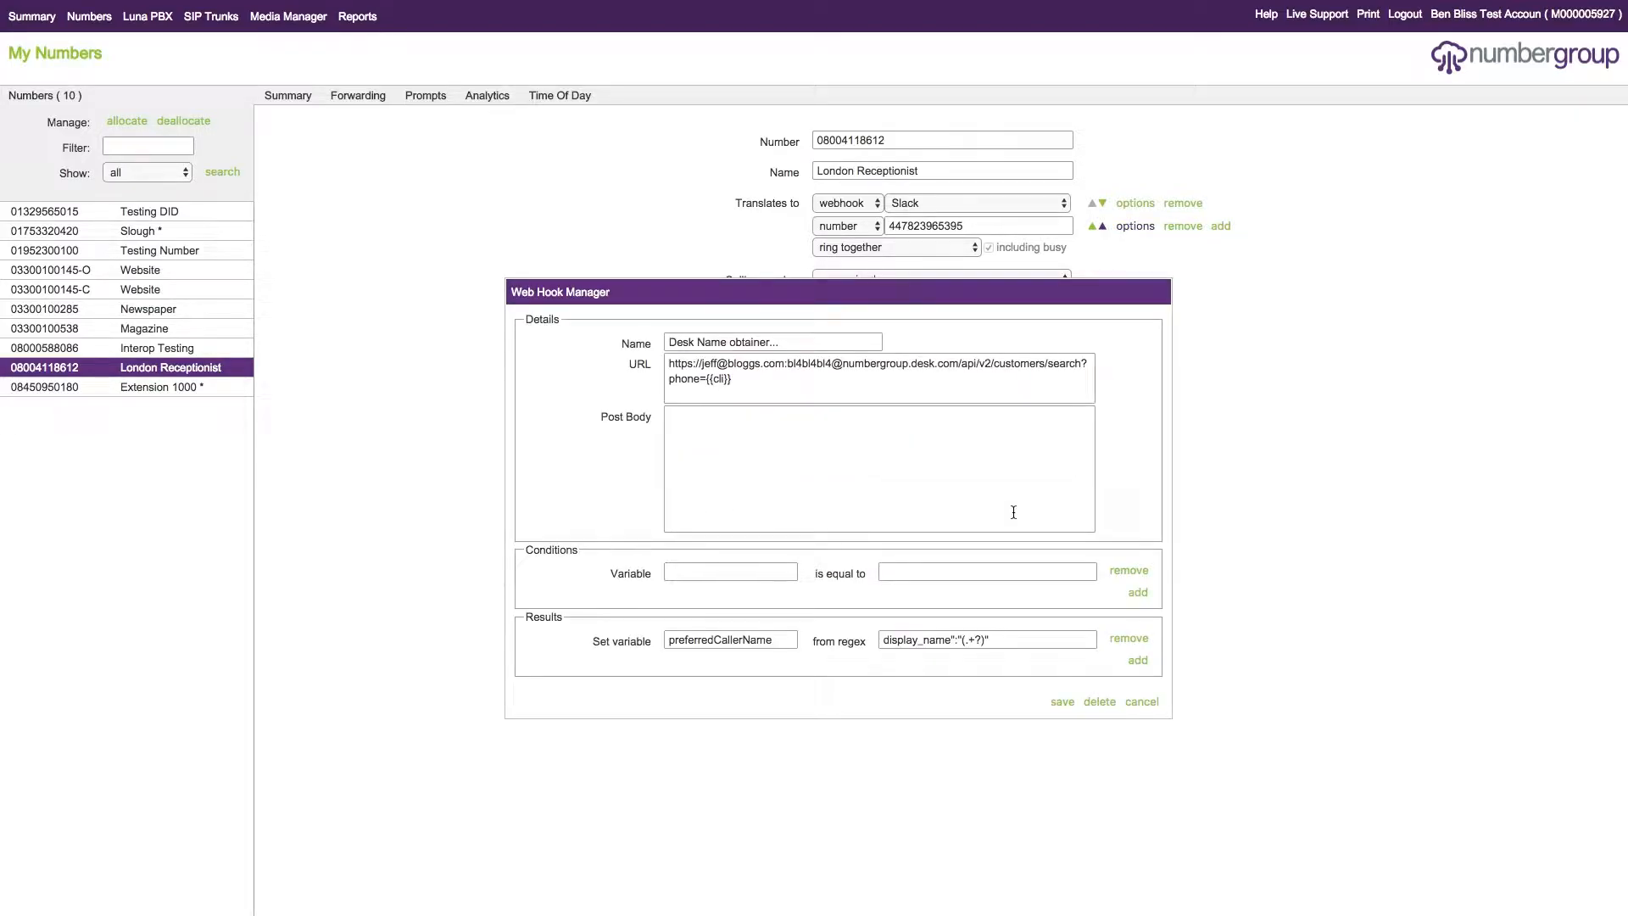
pyautogui.doubleClick(738, 640)
pyautogui.rightClick(739, 641)
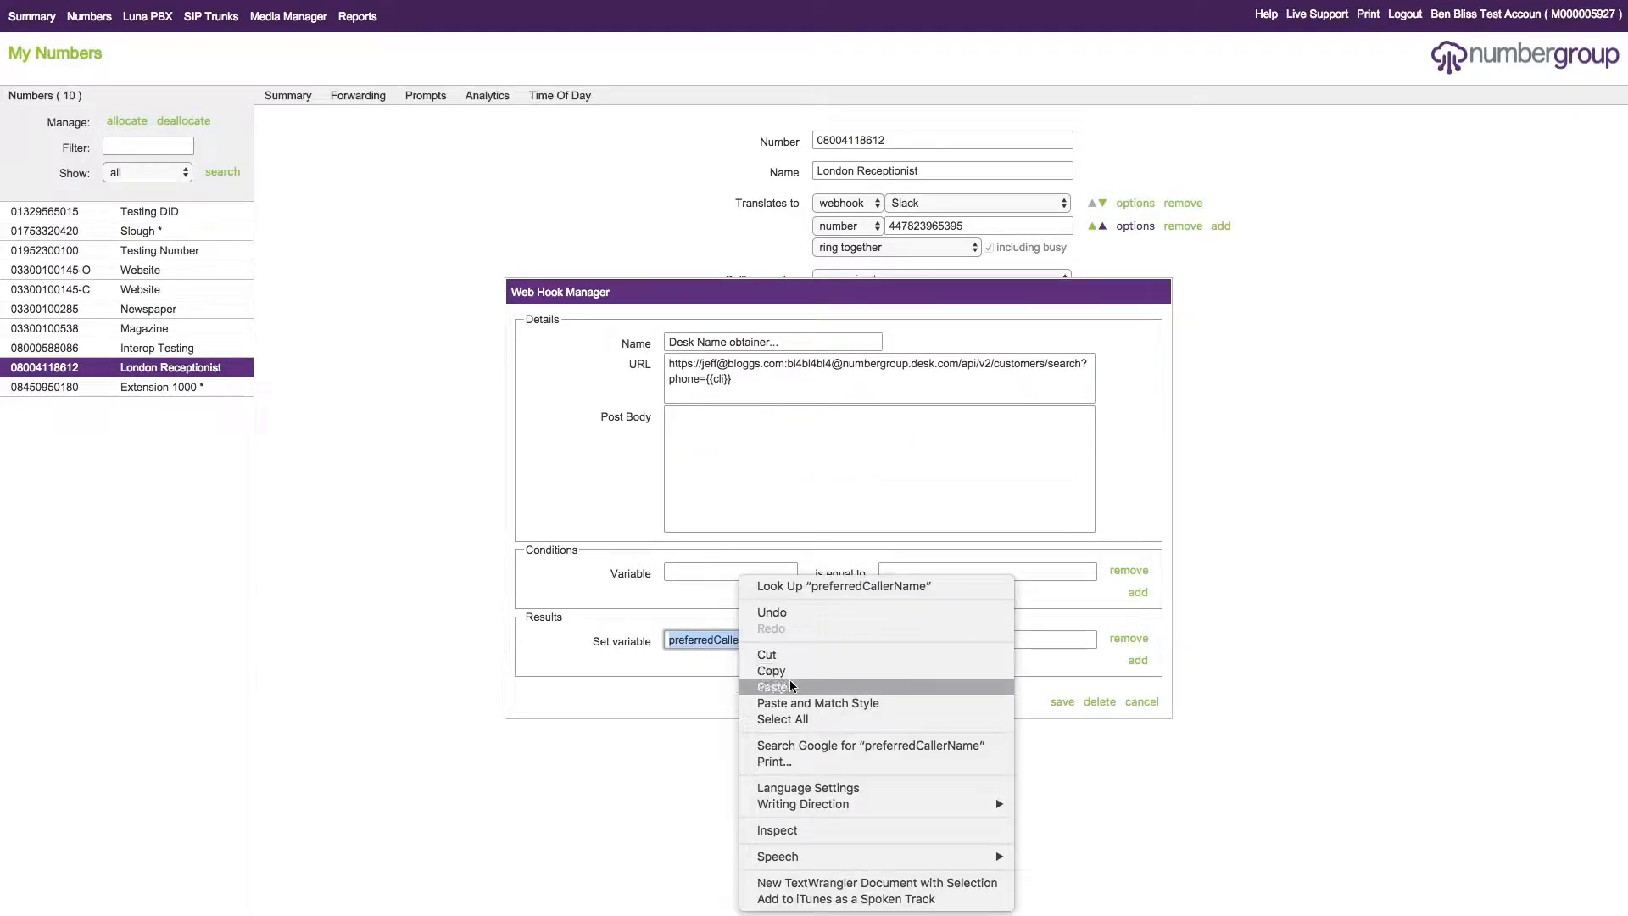
pyautogui.click(773, 671)
pyautogui.click(1142, 701)
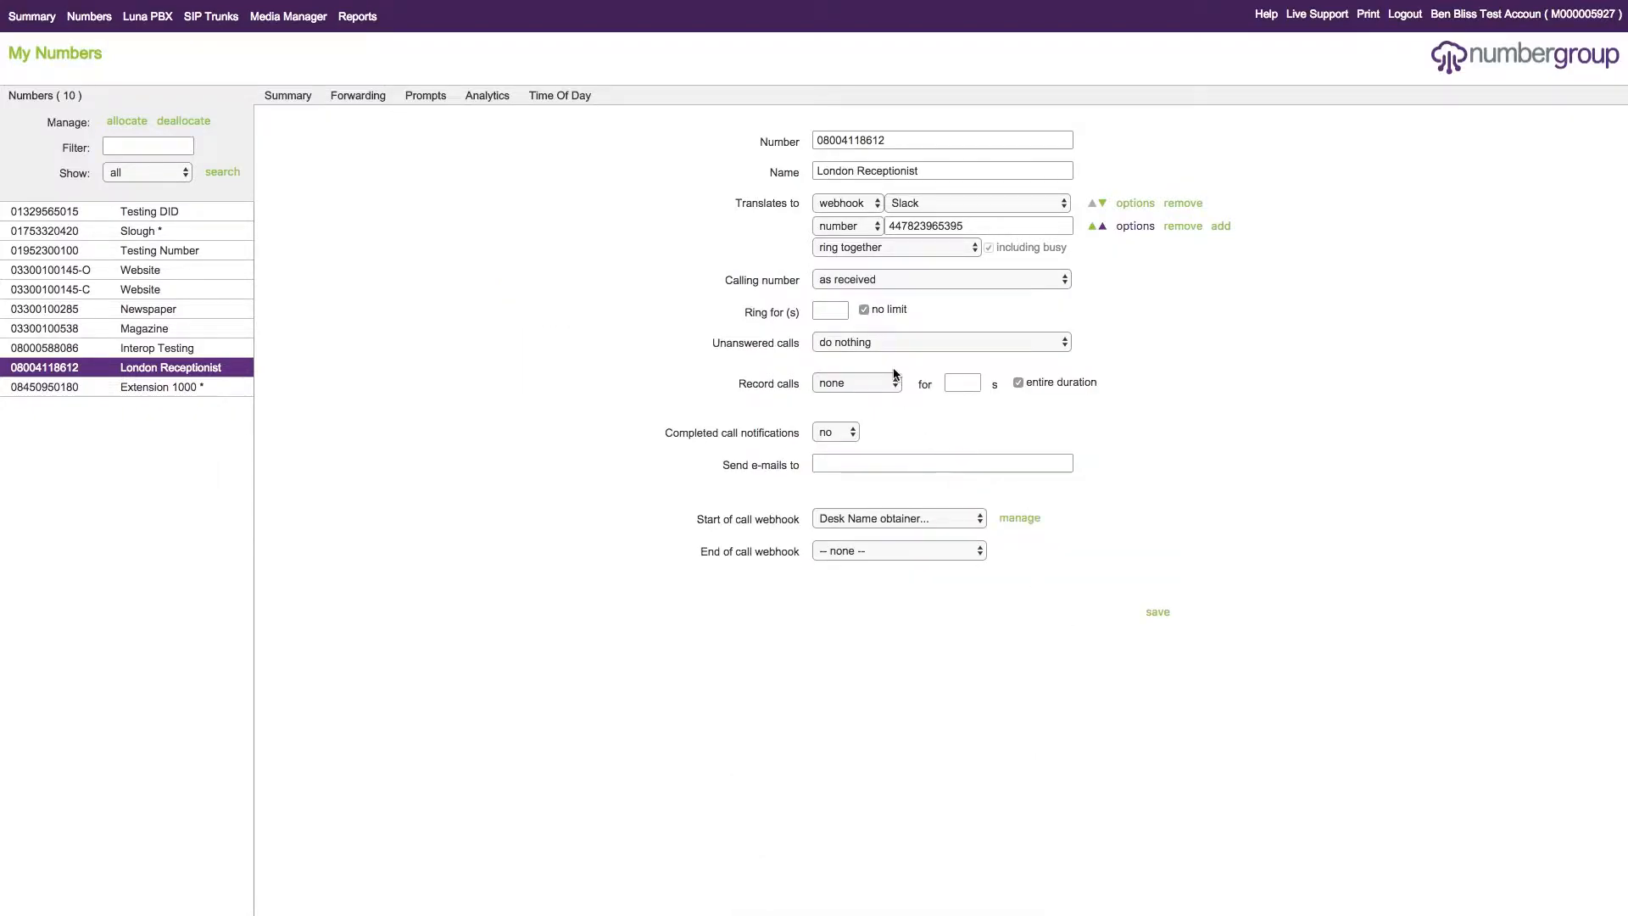
# - Set the phone number entry's condition to use it only if preferredCallerName equals the caller's full name
pyautogui.click(1138, 226)
pyautogui.click(779, 447)
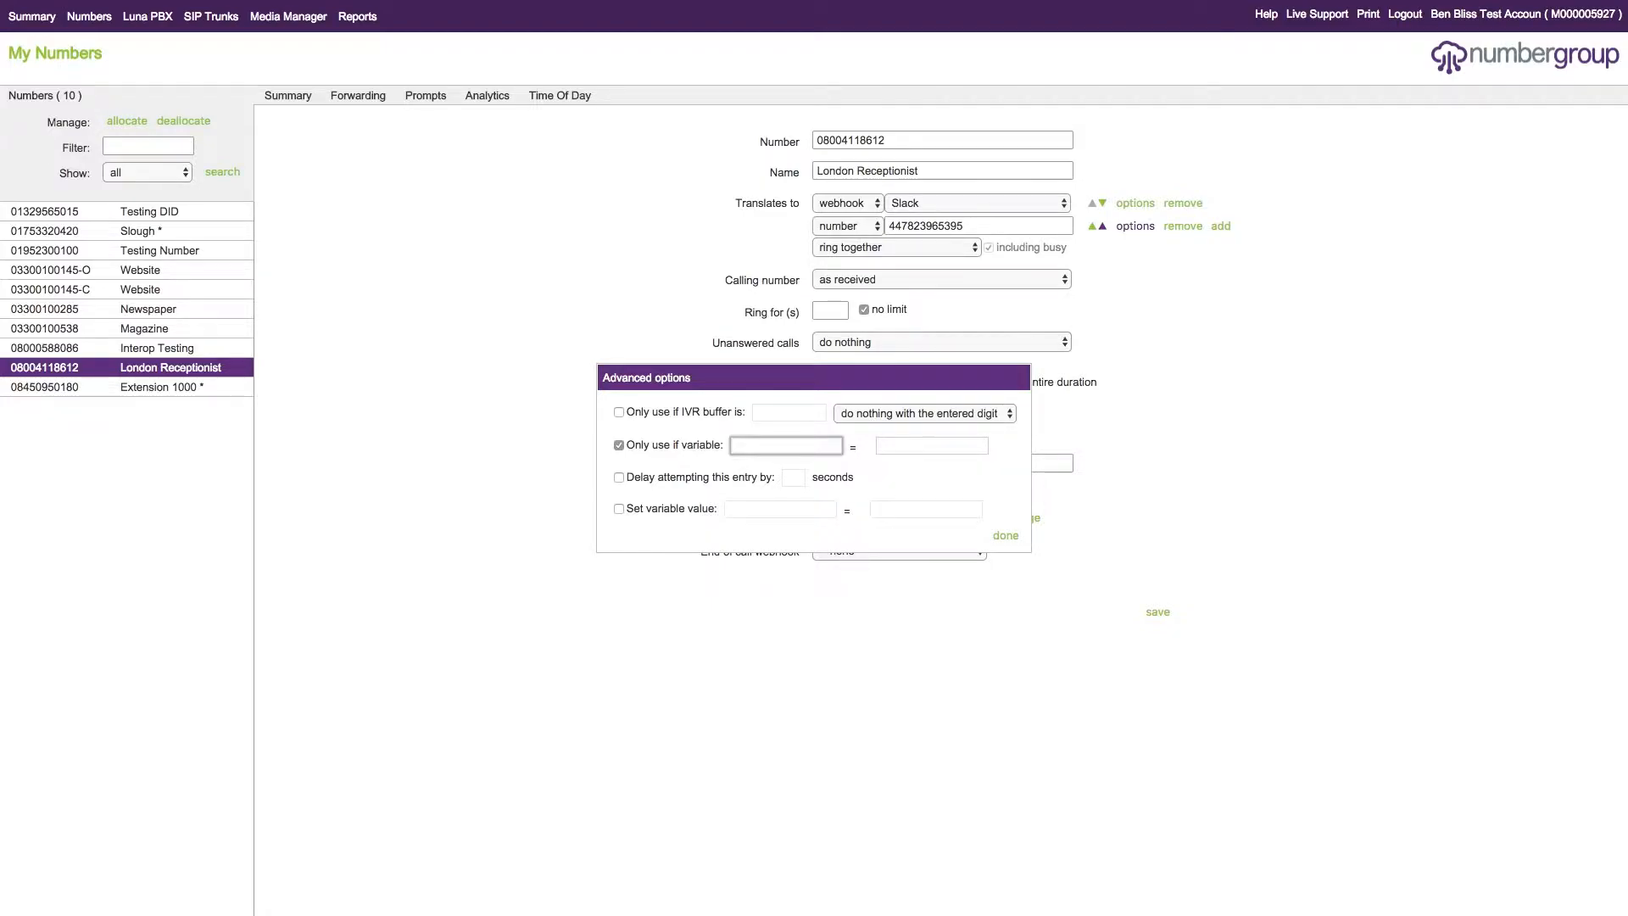
pyautogui.rightClick(760, 444)
pyautogui.click(822, 531)
pyautogui.click(967, 450)
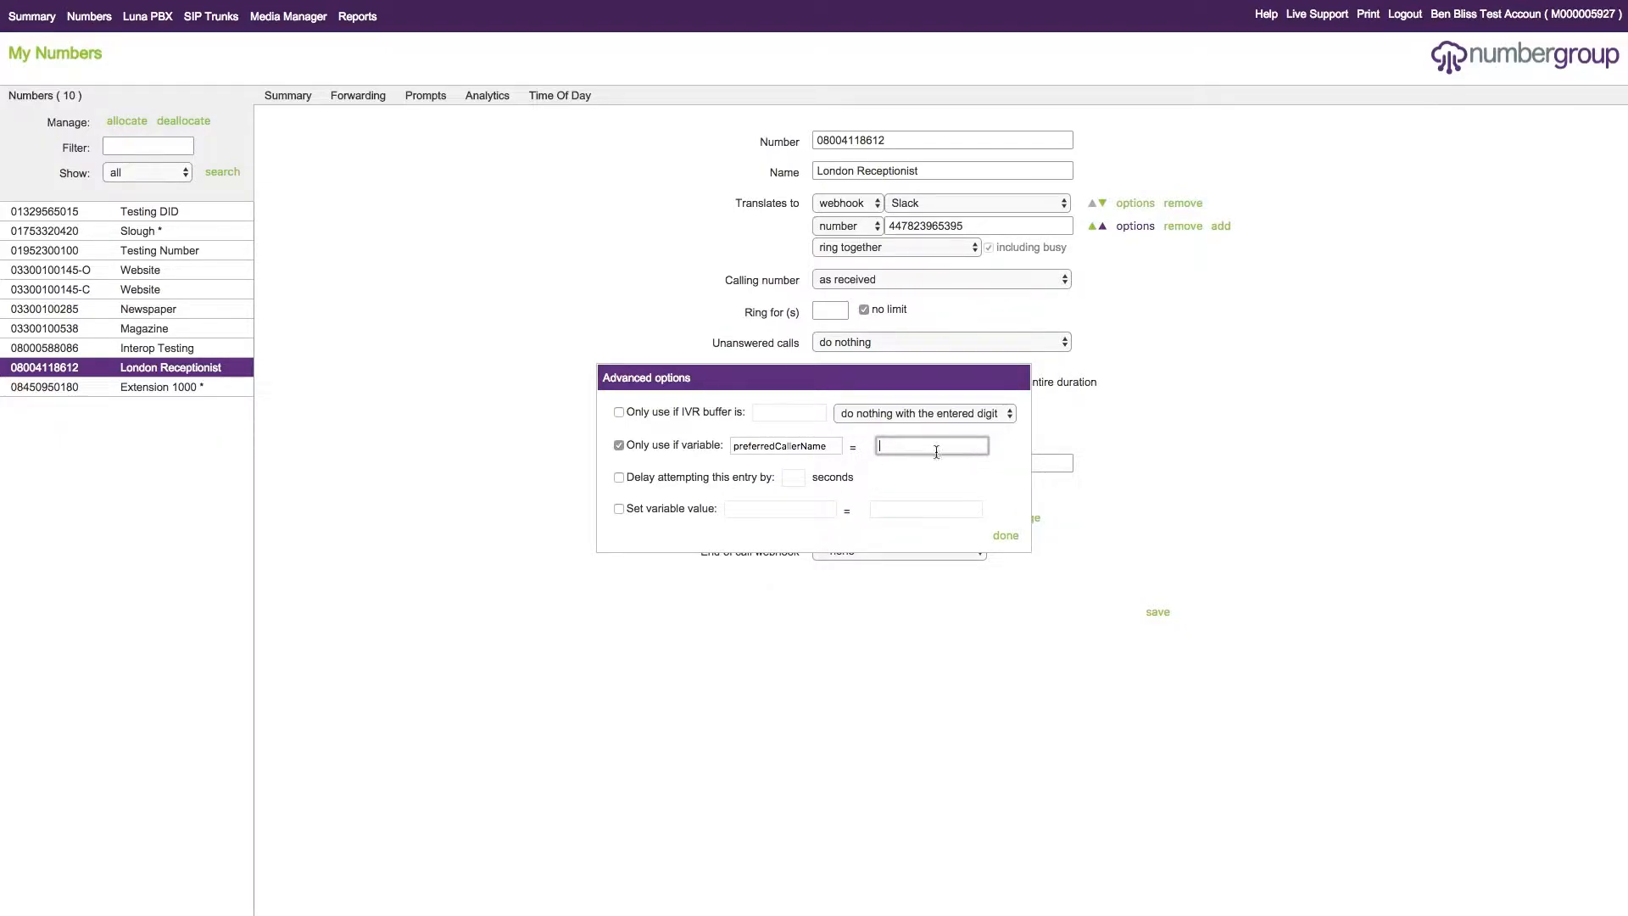
pyautogui.rightClick(914, 446)
pyautogui.click(878, 500)
pyautogui.click(1006, 536)
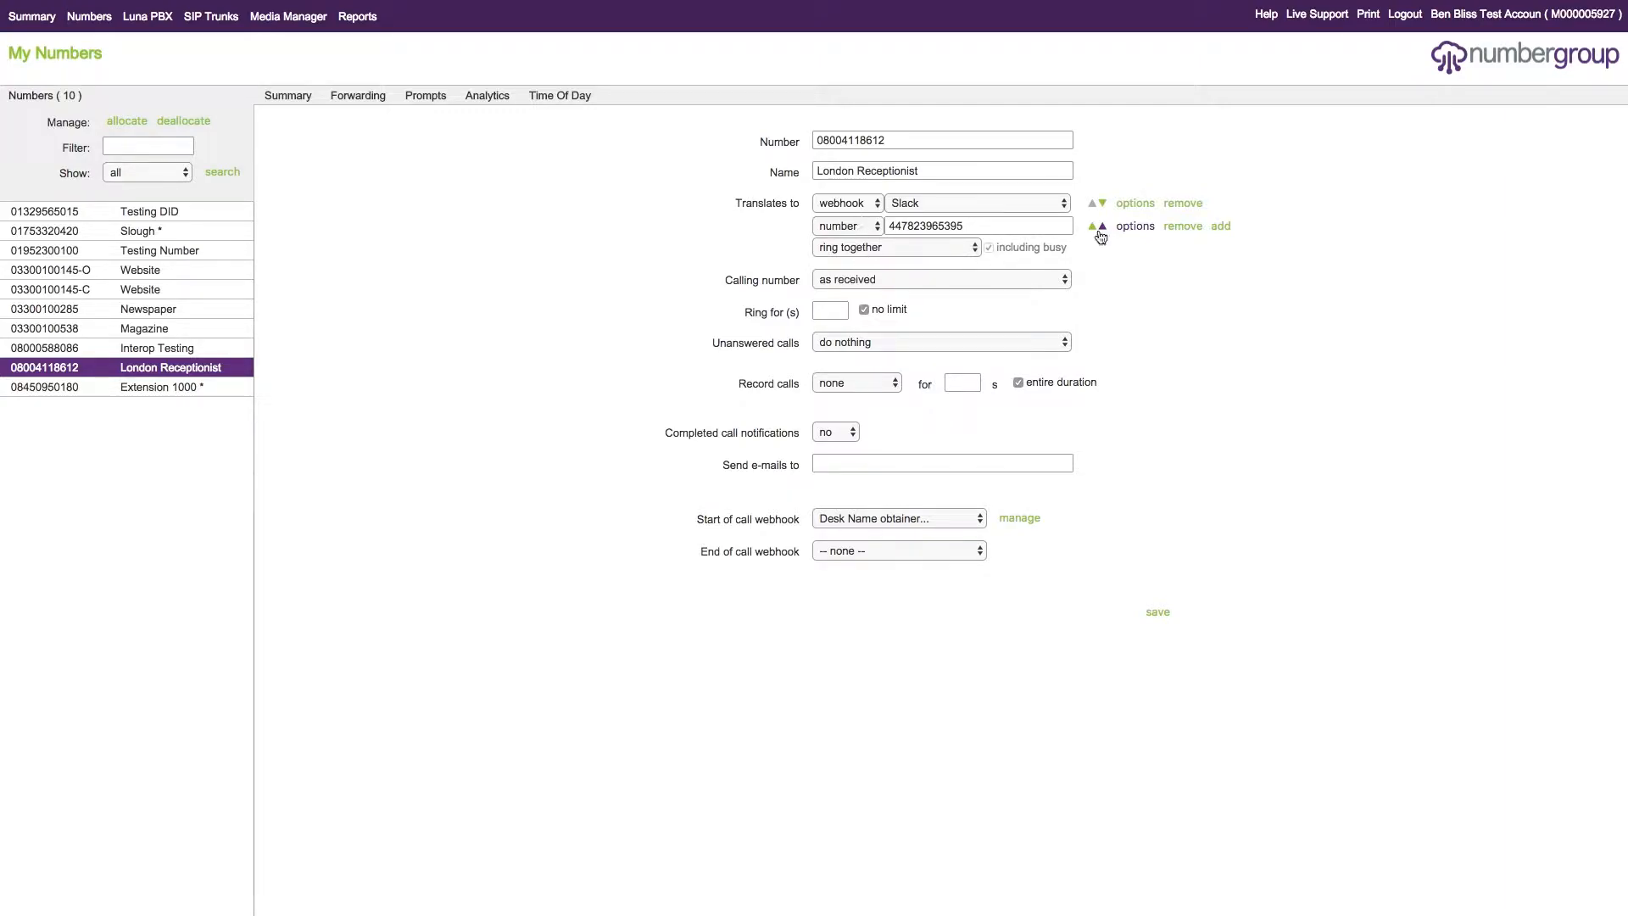
# - Review the variable and value of the condition in the phone number entry's advanced options
pyautogui.click(1142, 230)
pyautogui.doubleClick(833, 447)
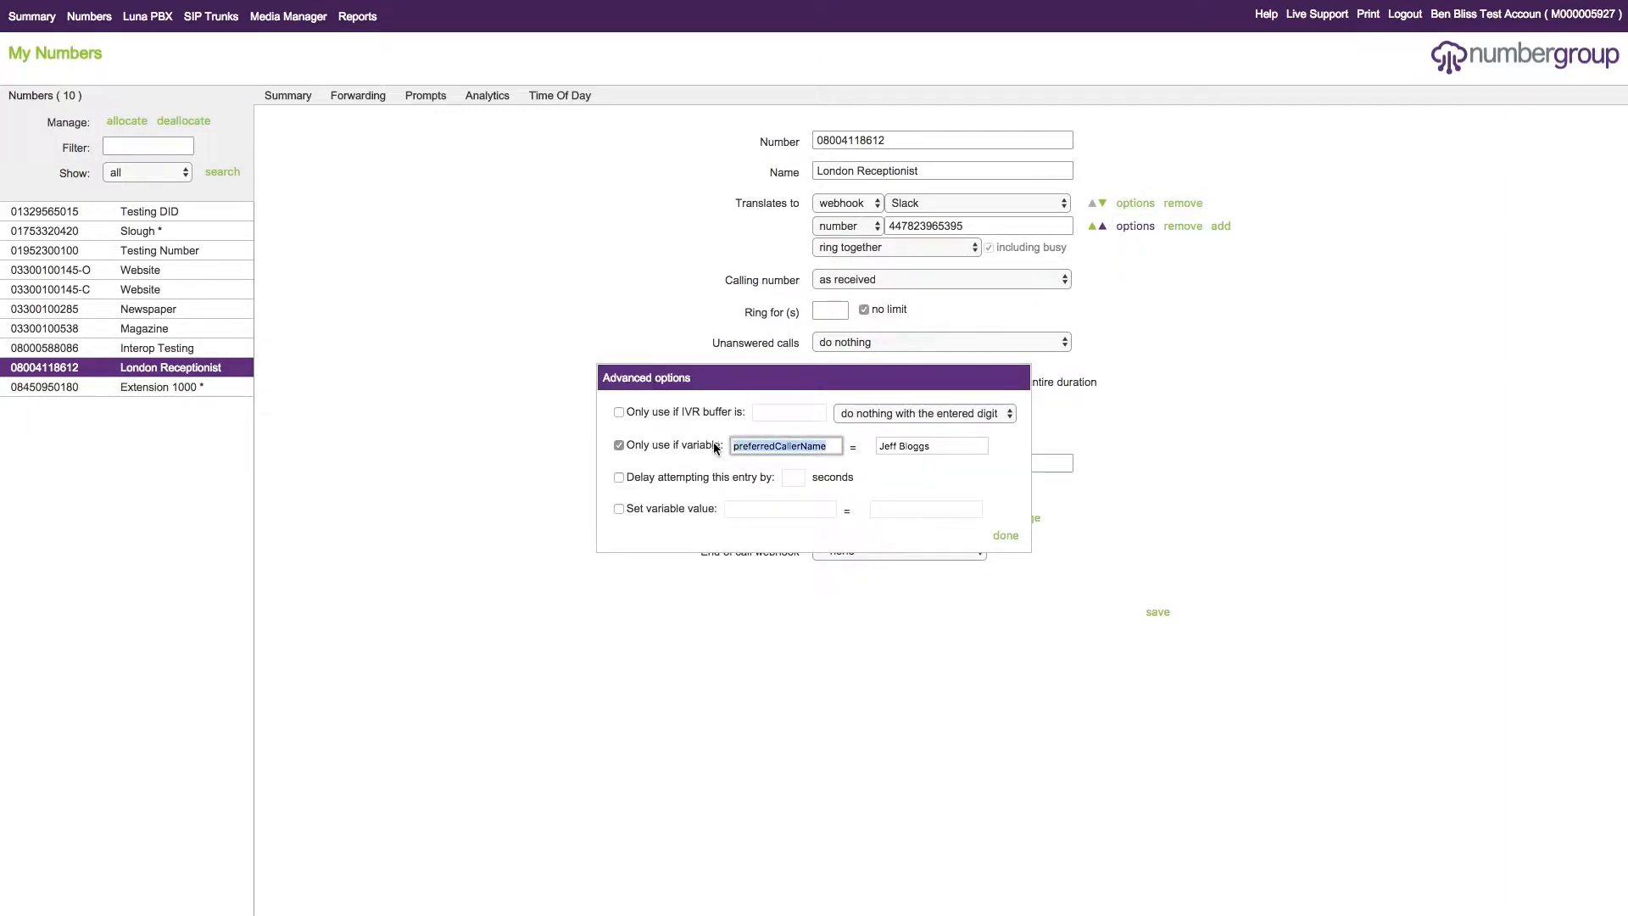
pyautogui.click(1012, 535)
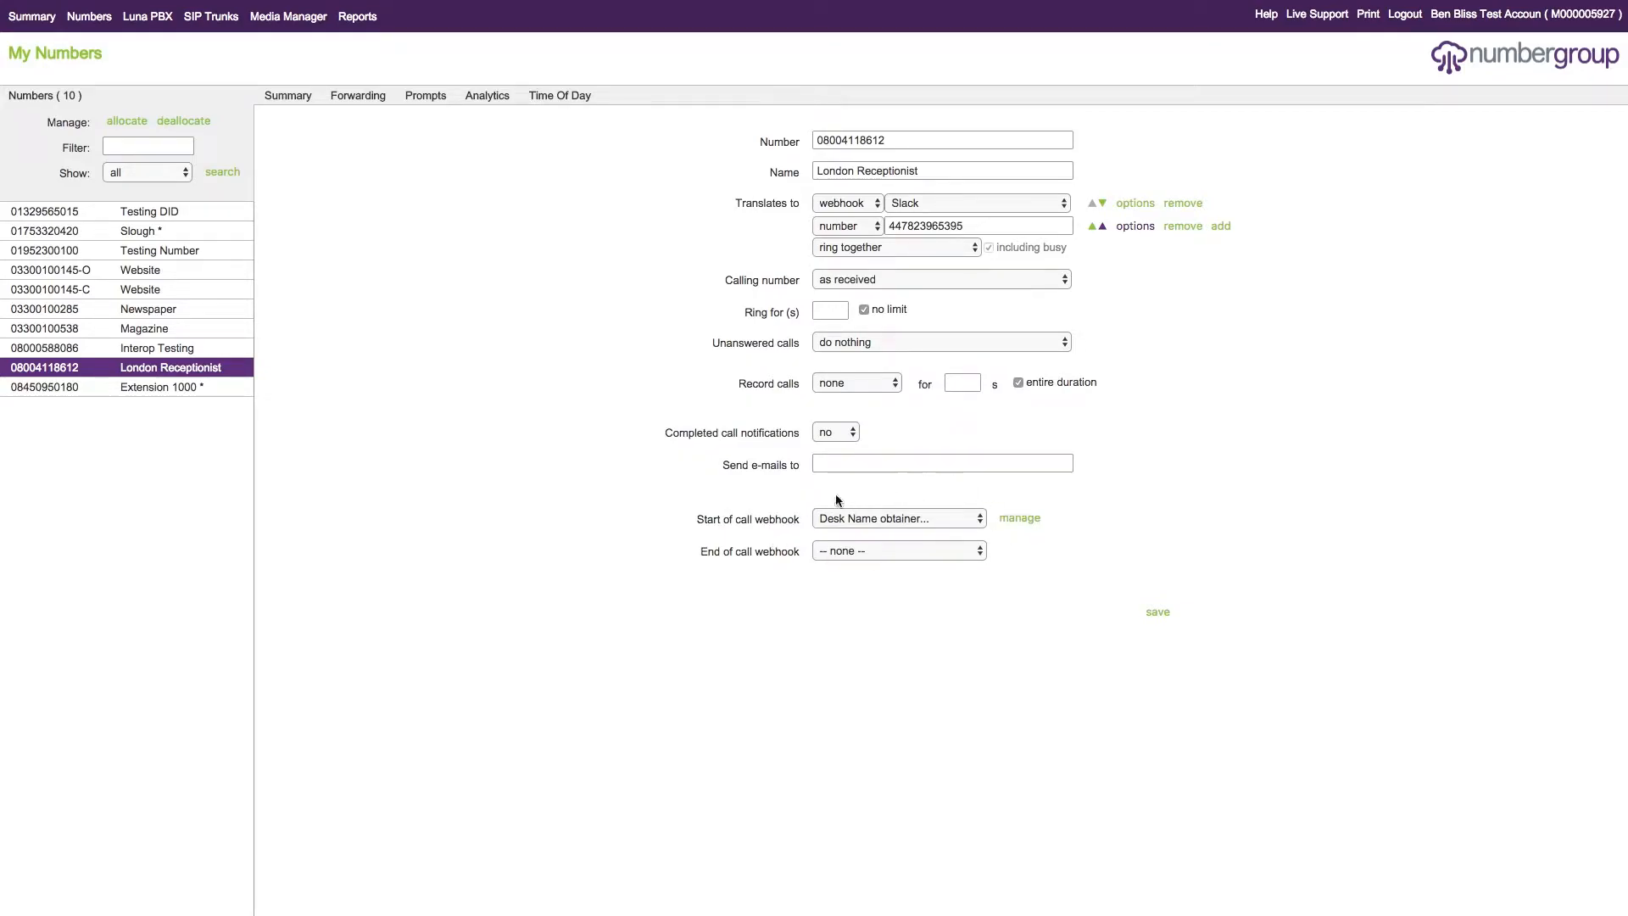
pyautogui.click(1135, 226)
pyautogui.click(940, 445)
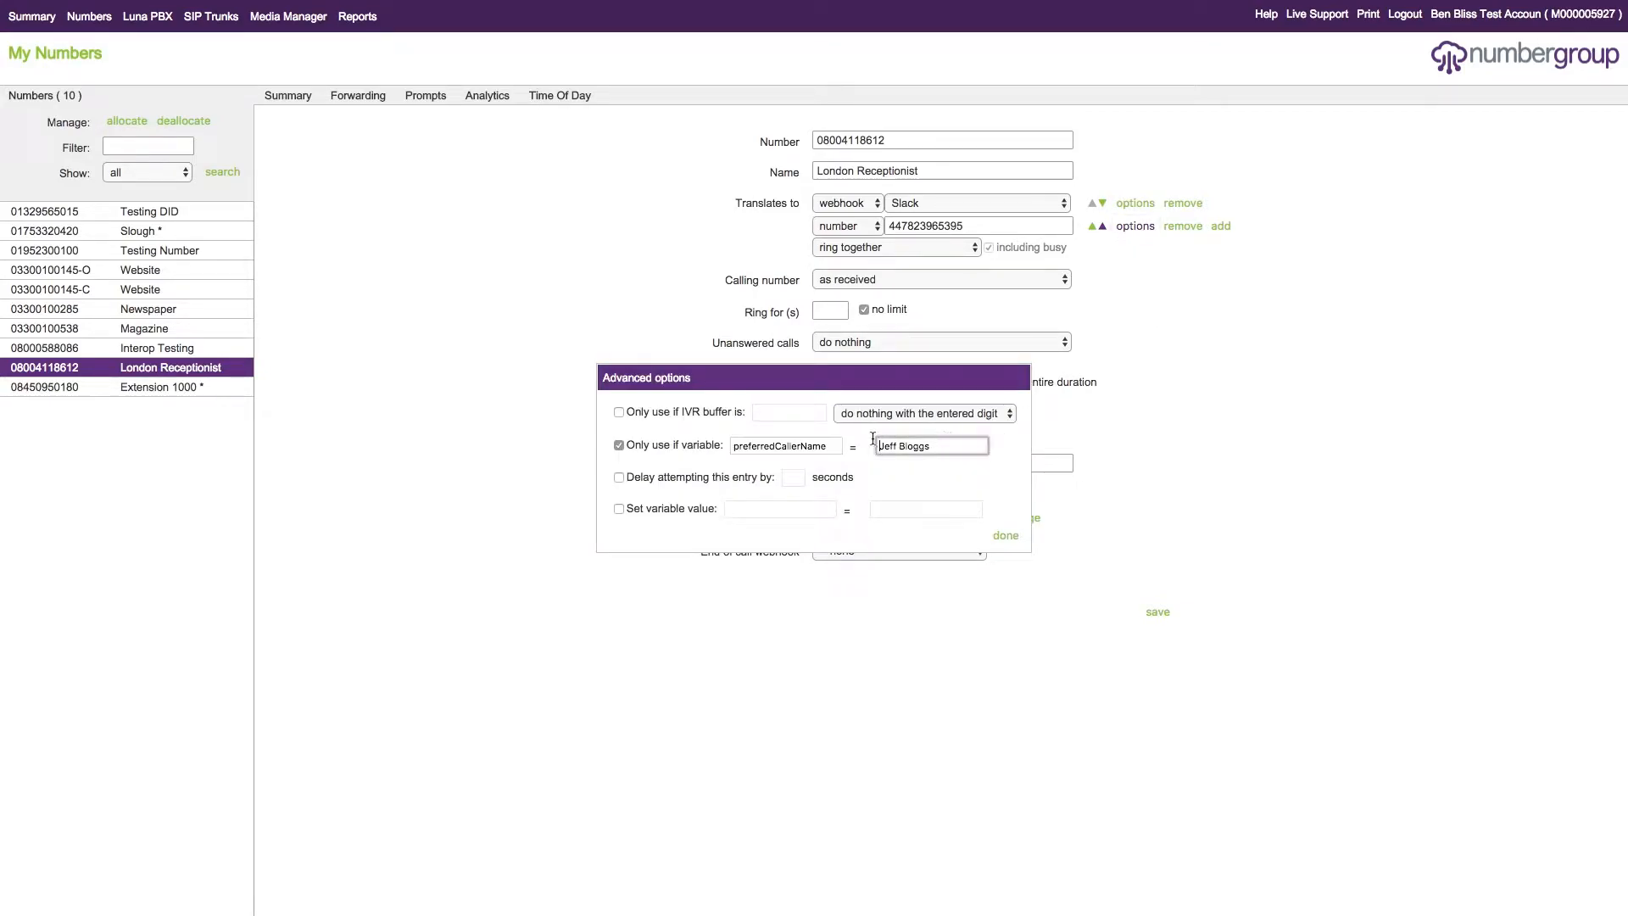
pyautogui.click(979, 517)
pyautogui.click(1017, 541)
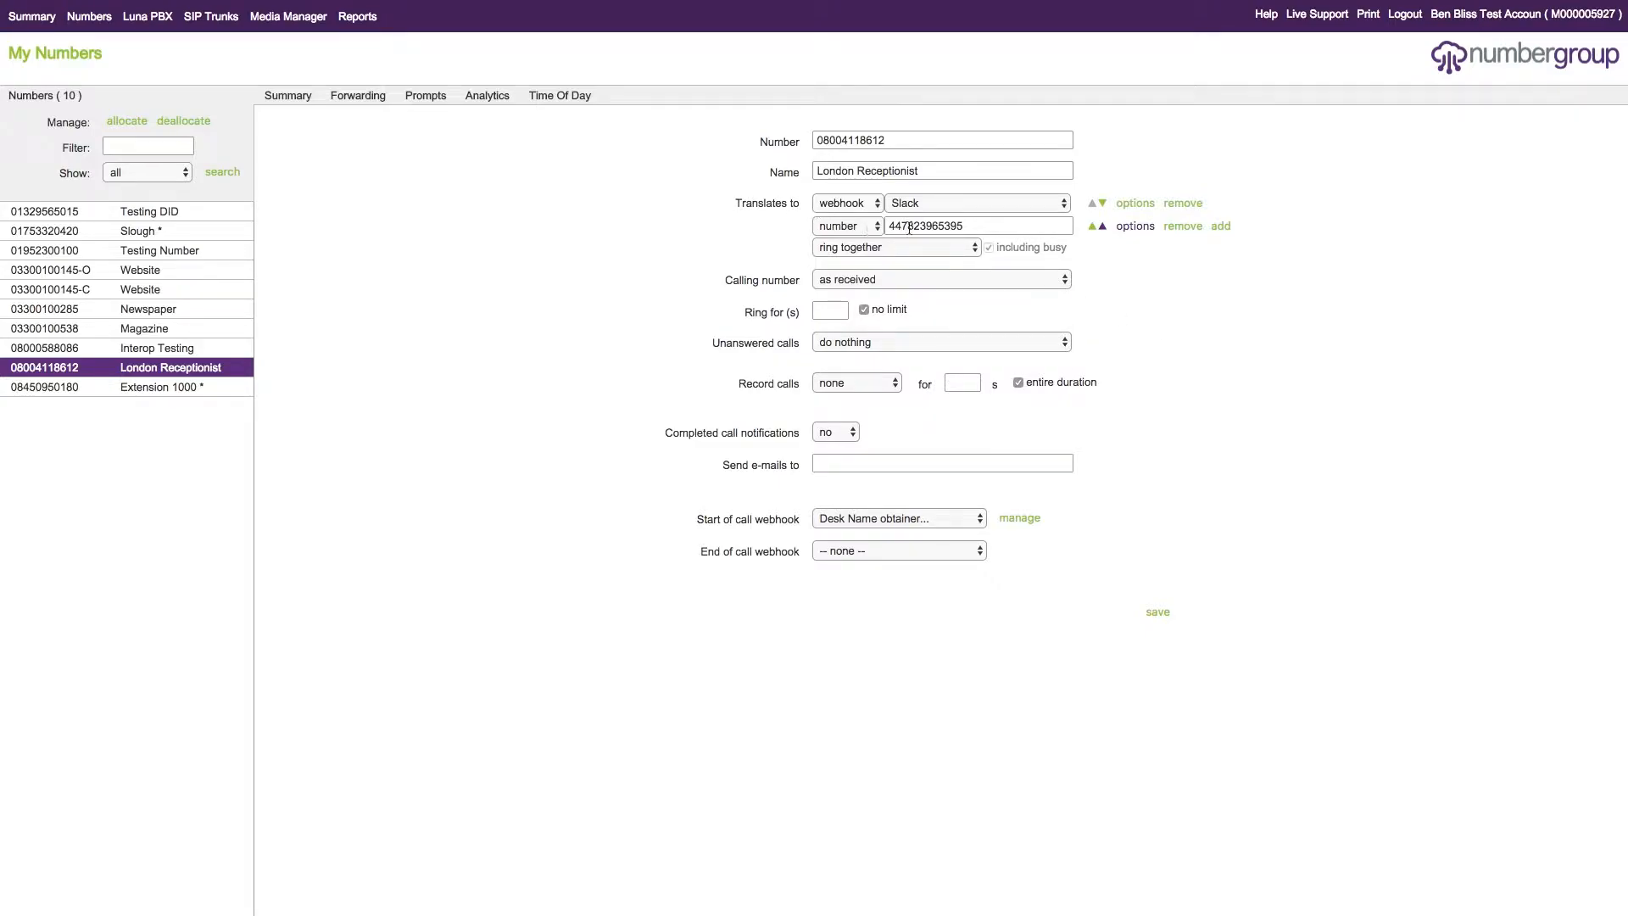
# - Change the variable in the phone number entry's Only use if variable condition to cli
pyautogui.click(1133, 229)
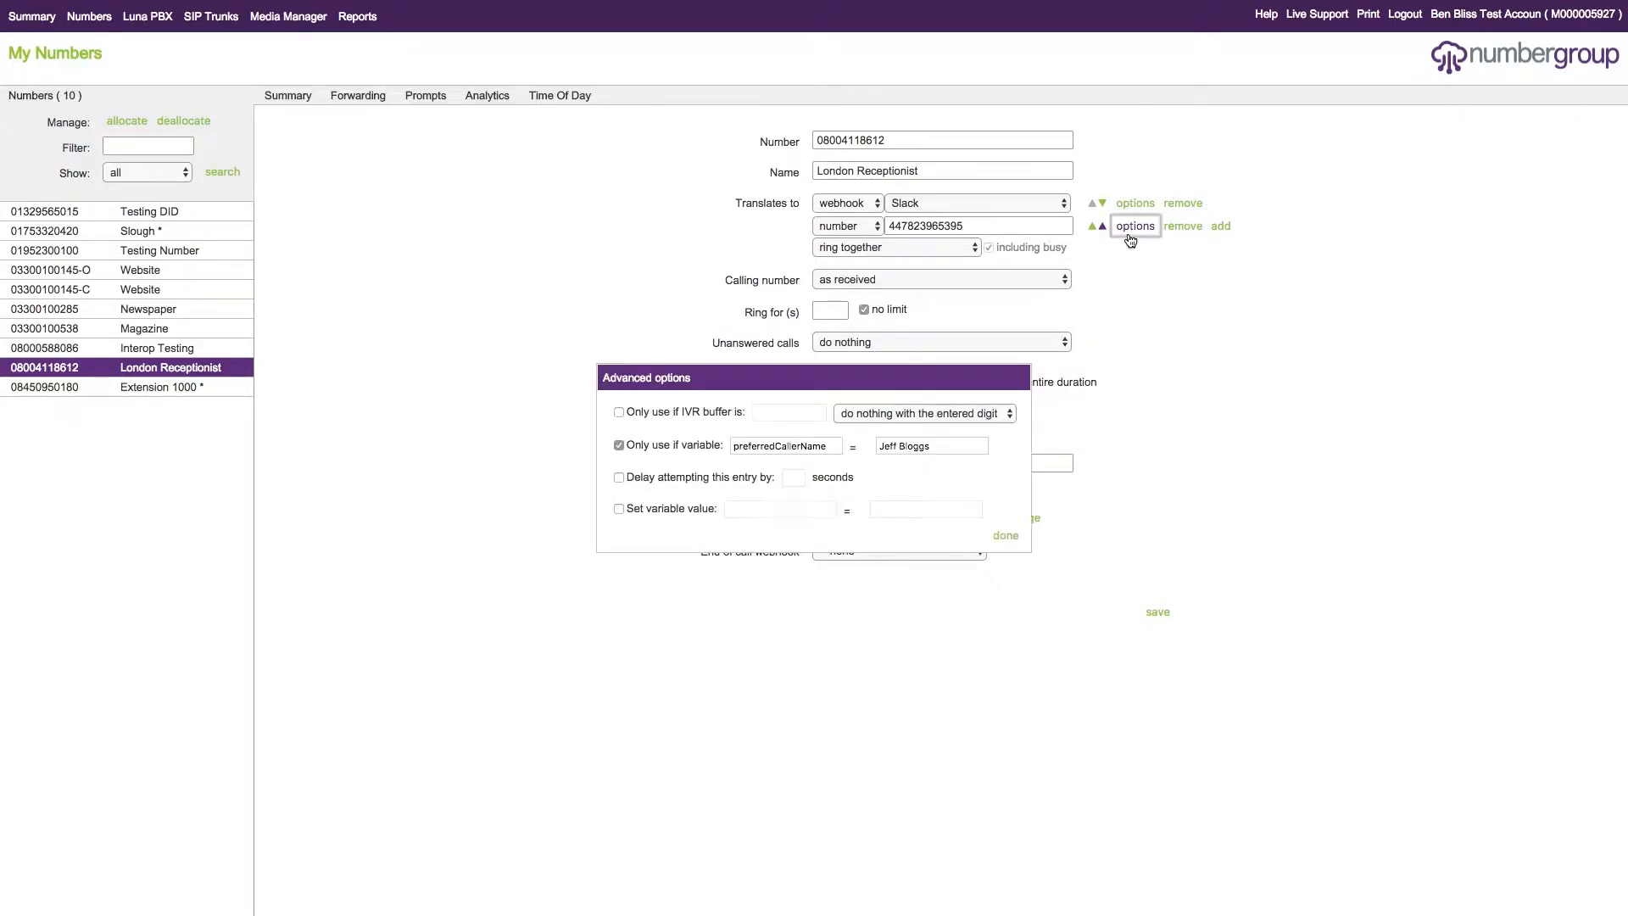
pyautogui.click(833, 444)
pyautogui.press('Tab')
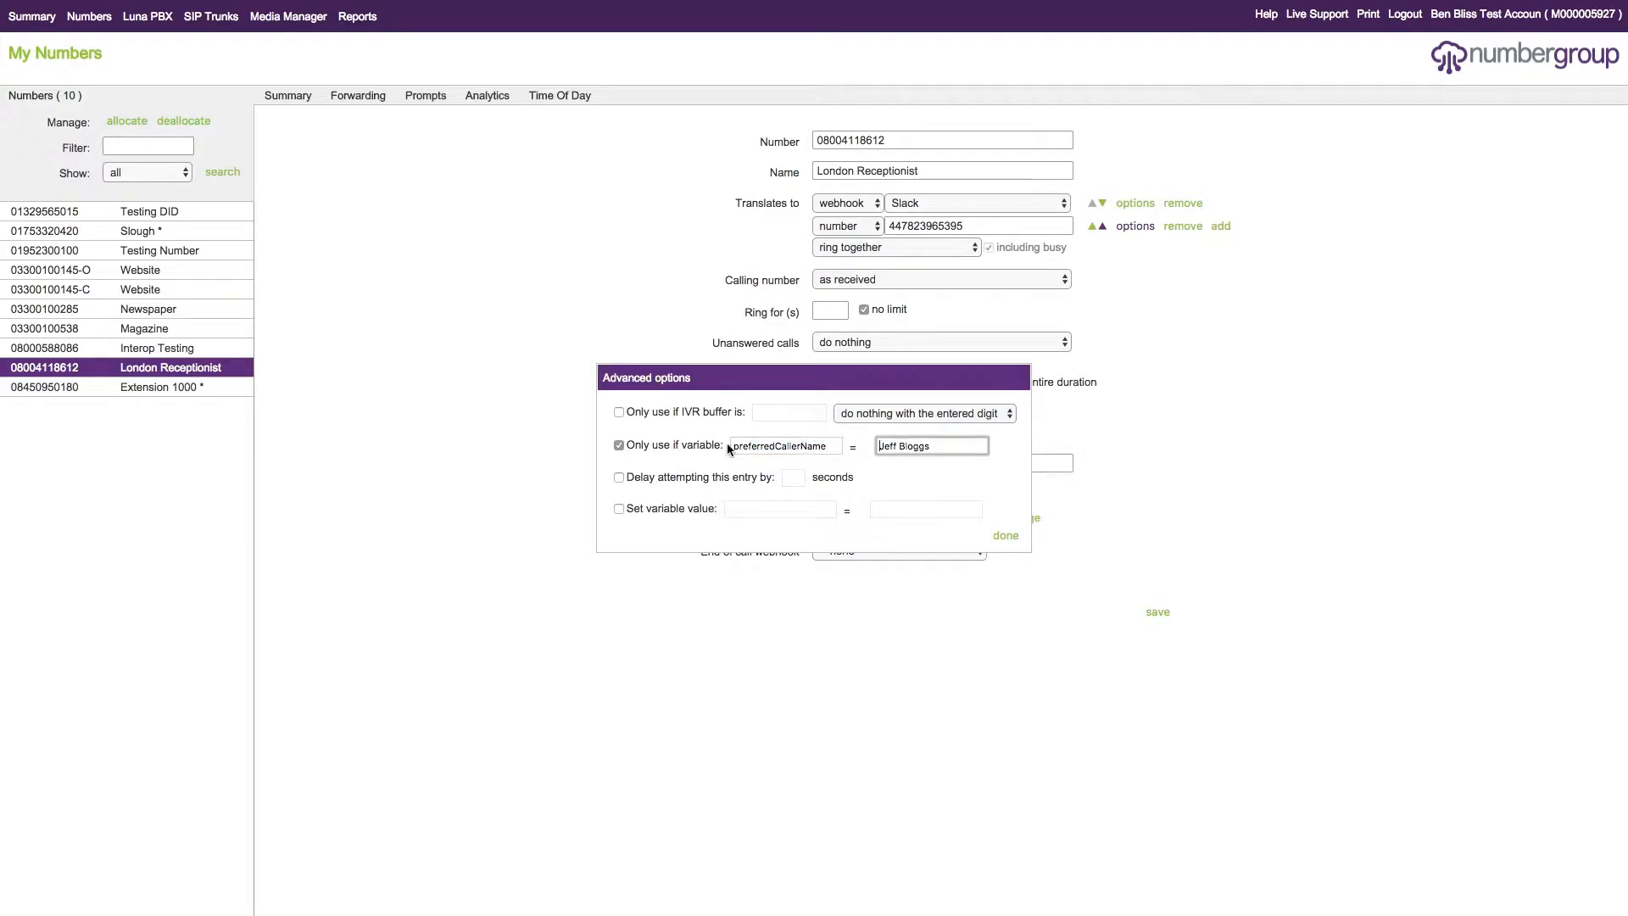
pyautogui.doubleClick(828, 445)
pyautogui.write('cli')
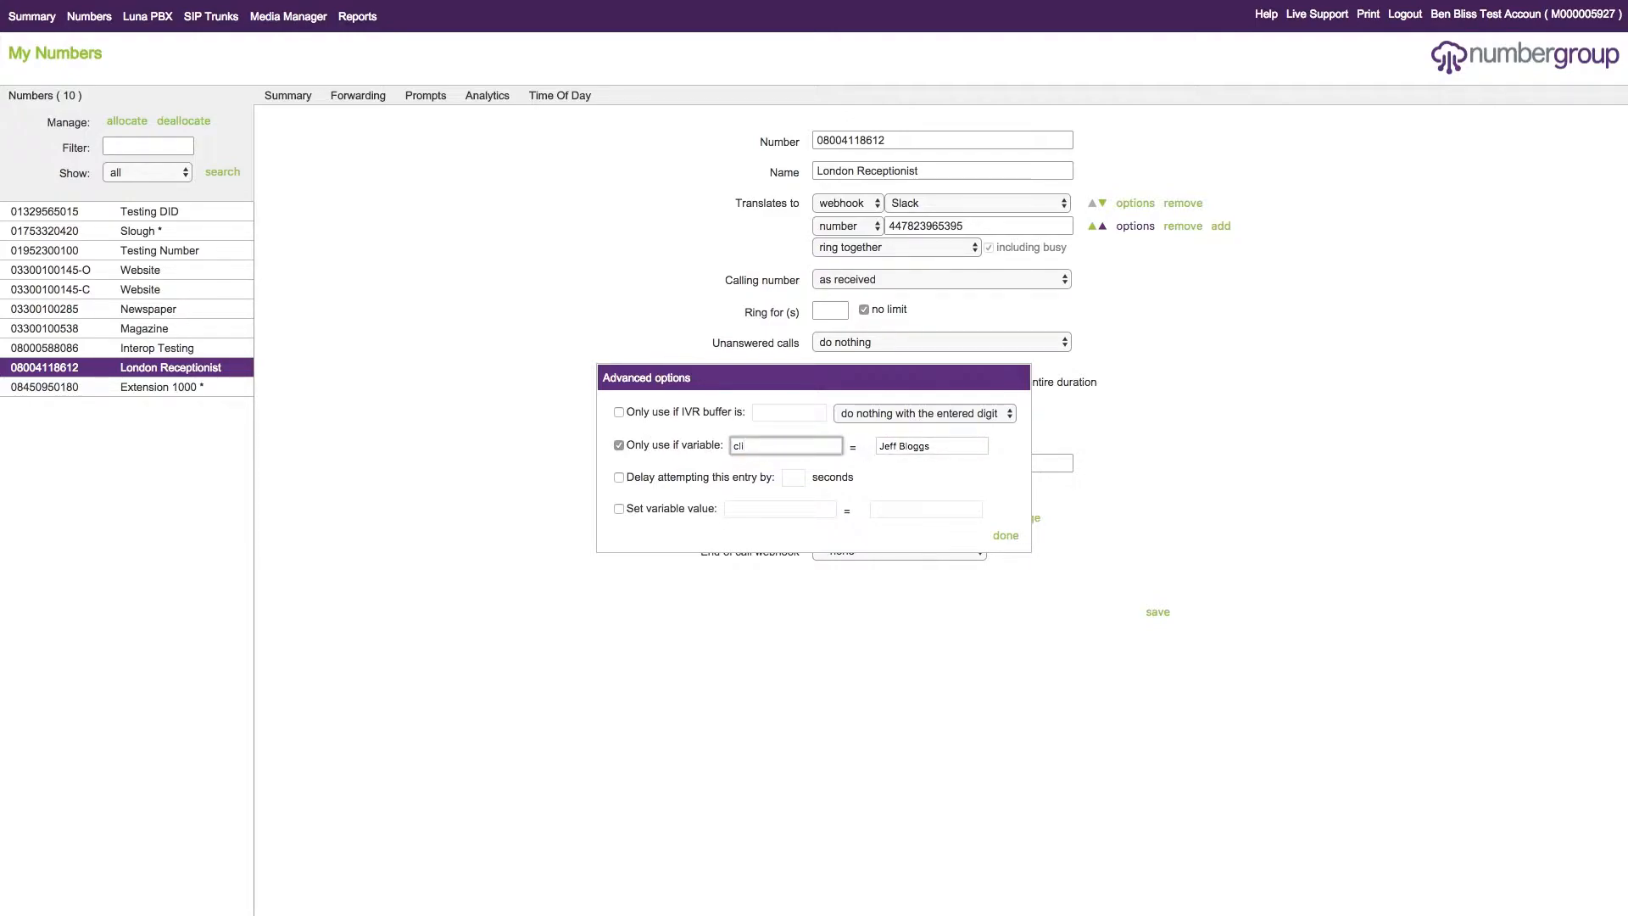
# - Set the value that cli must equal to prioritycaller and close the phone number entry's advanced options
pyautogui.press('Tab')
pyautogui.write('p')
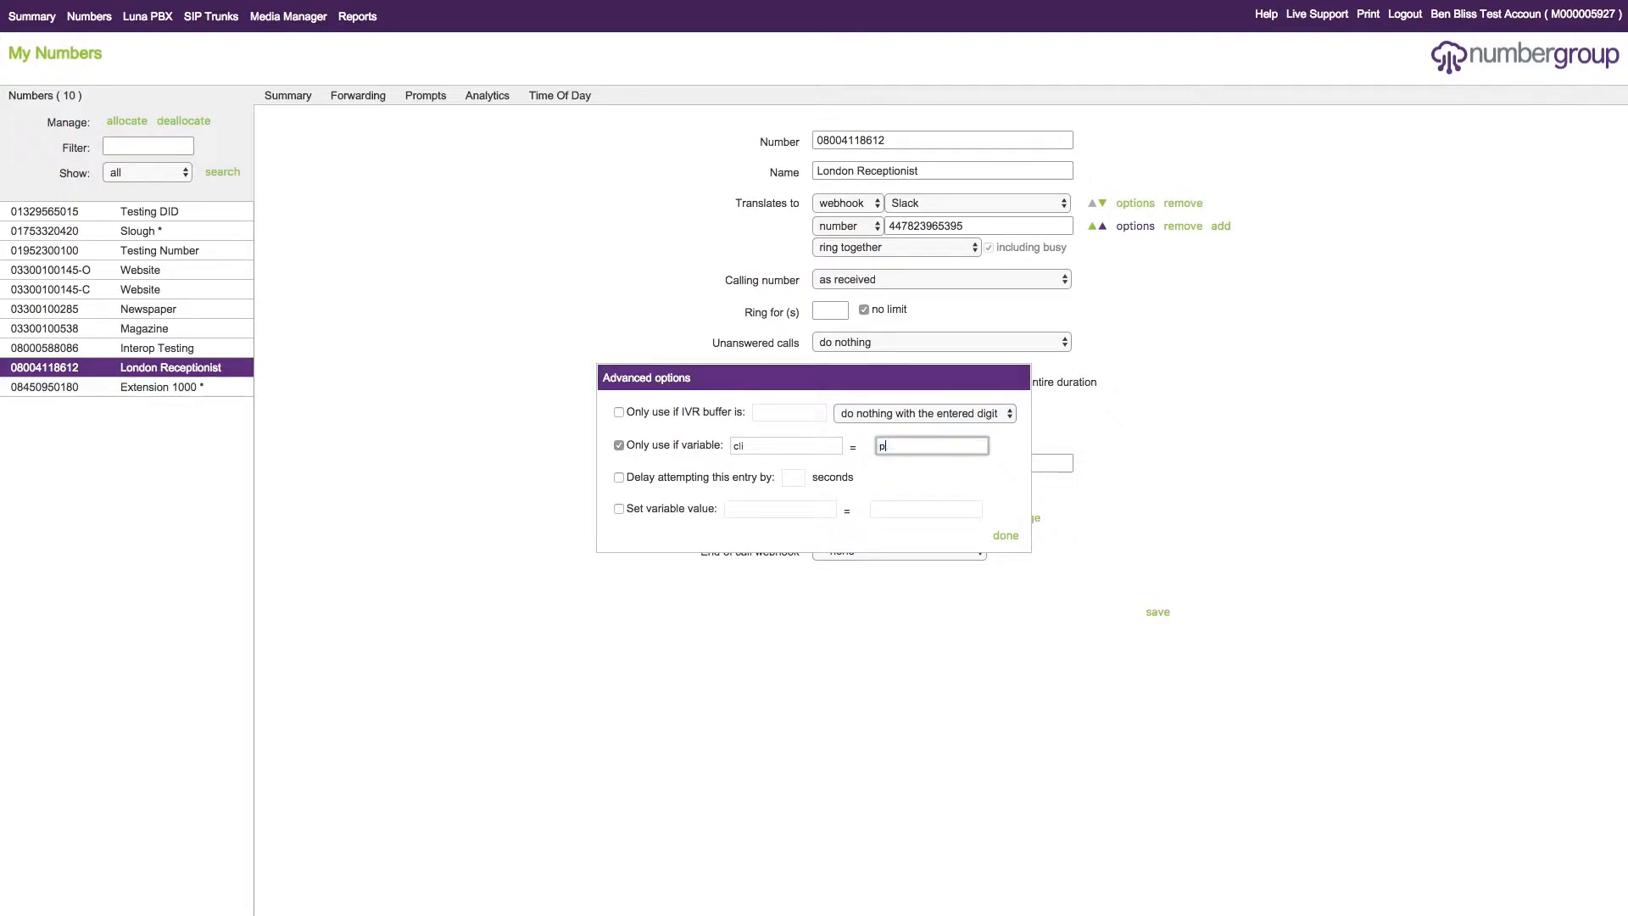
pyautogui.write('rioty')
pyautogui.write('ri')
pyautogui.write('caller')
pyautogui.press('Tab')
pyautogui.click(763, 446)
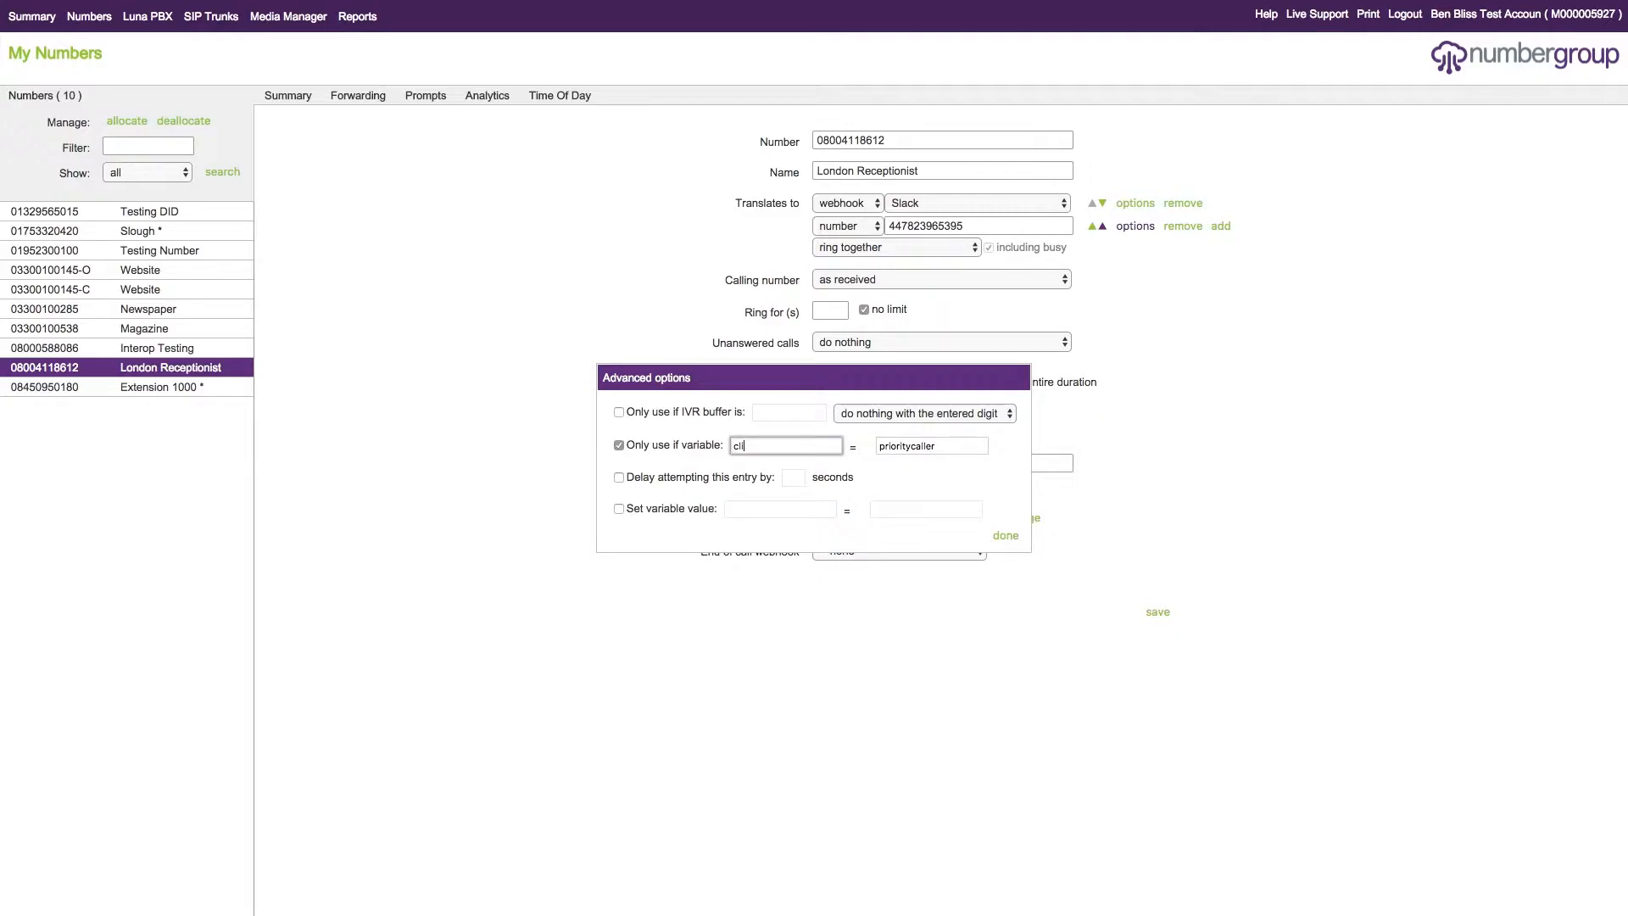
pyautogui.write('}}')
pyautogui.press('BackSpace')
pyautogui.press('BackSpace')
pyautogui.click(1006, 536)
# - Reopen the phone number entry's advanced options and examine the cli condition without changing it
pyautogui.click(1135, 225)
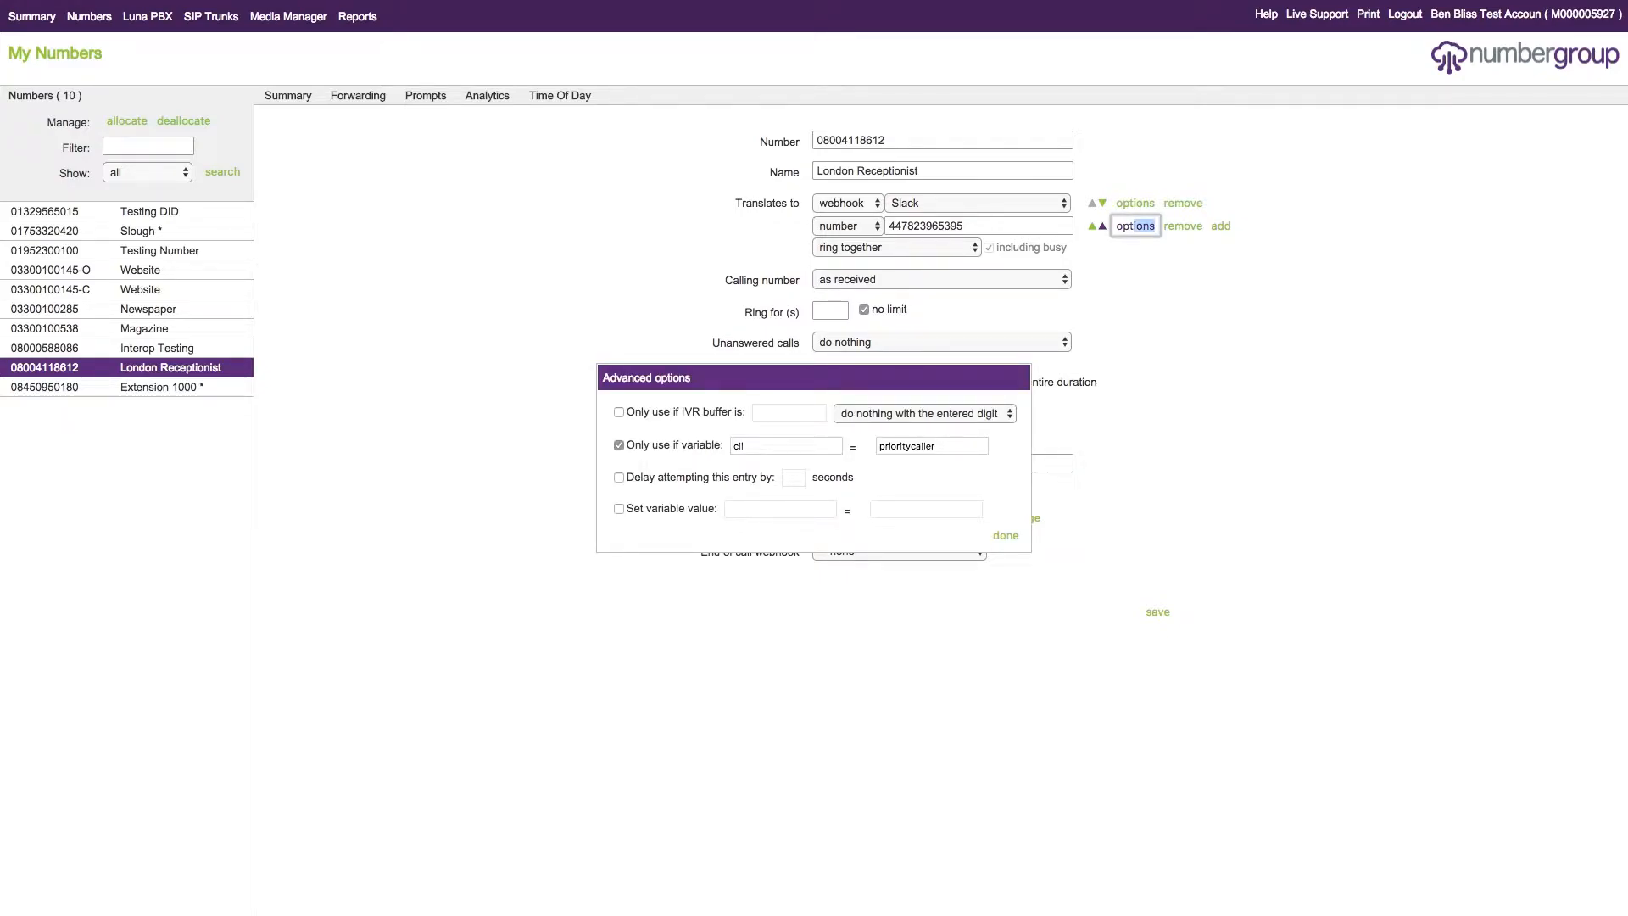
pyautogui.doubleClick(739, 446)
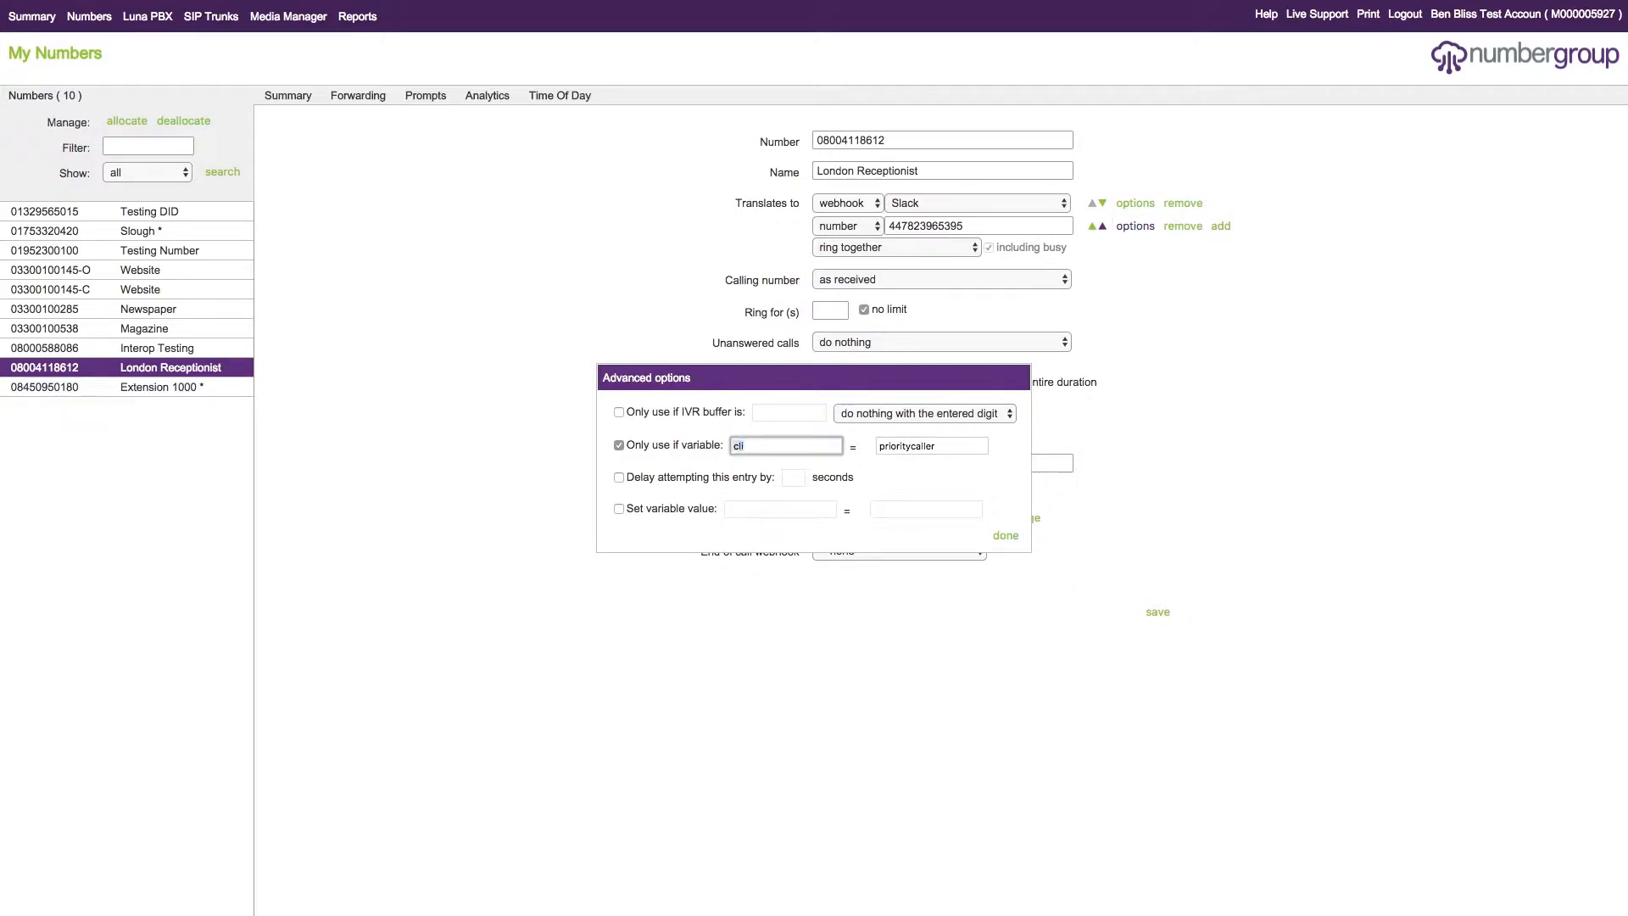
pyautogui.click(744, 446)
pyautogui.doubleClick(741, 446)
pyautogui.click(745, 446)
pyautogui.press('Tab')
pyautogui.press('Right')
pyautogui.press('Escape')
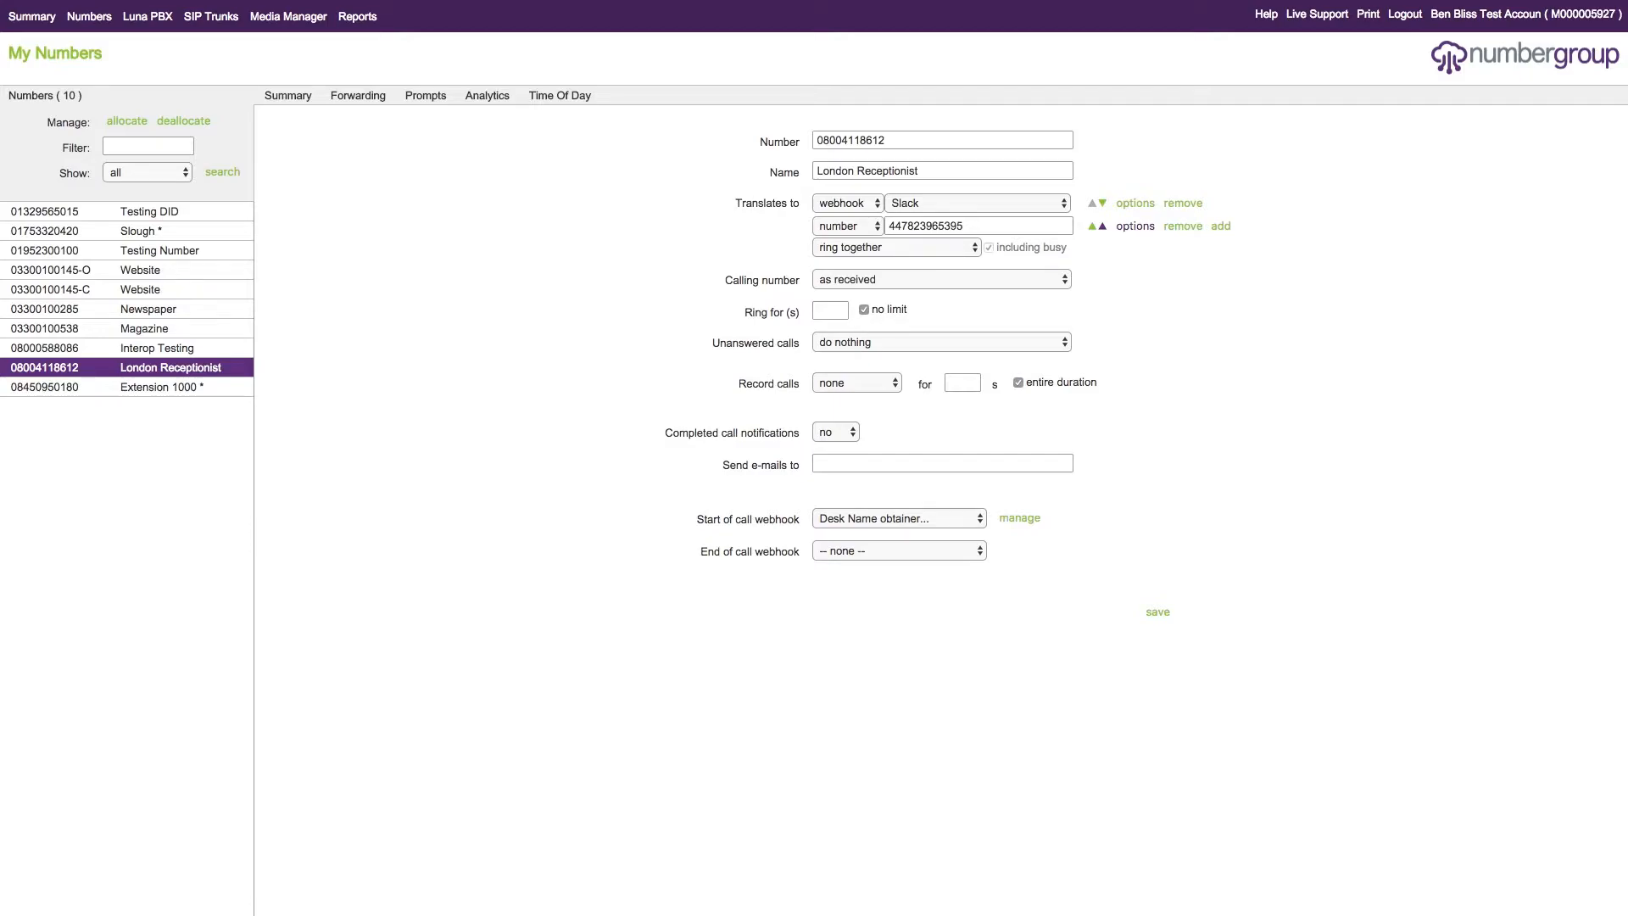
# - Examine the webhooks available for the end of call webhook without selecting another one
pyautogui.click(934, 547)
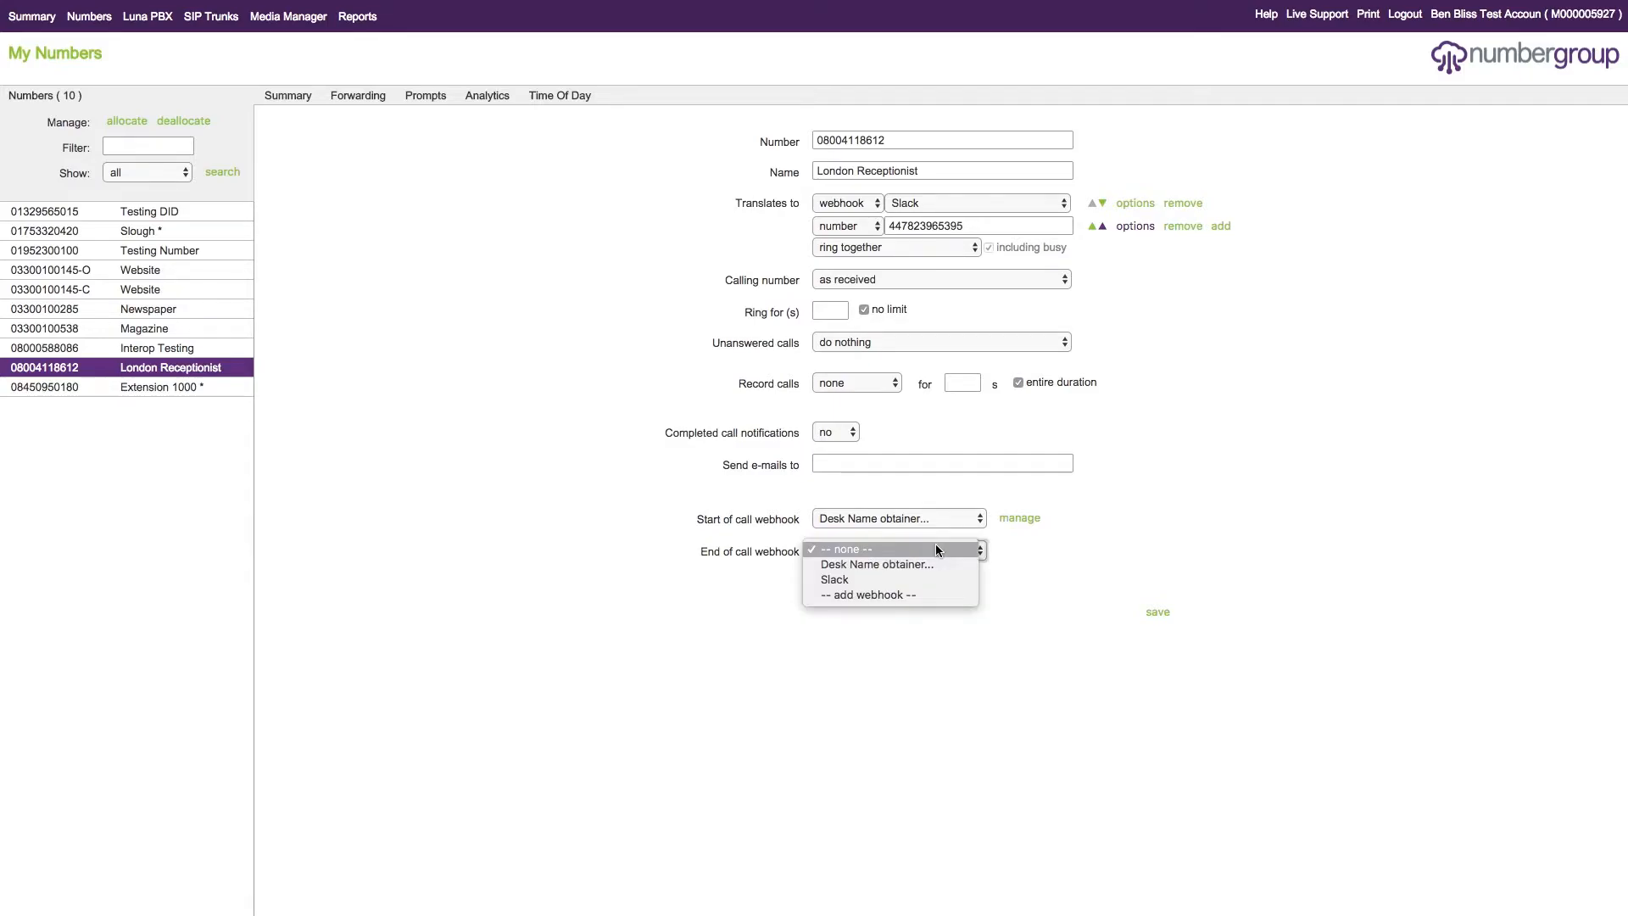
pyautogui.click(1214, 513)
pyautogui.click(969, 555)
pyautogui.click(1216, 561)
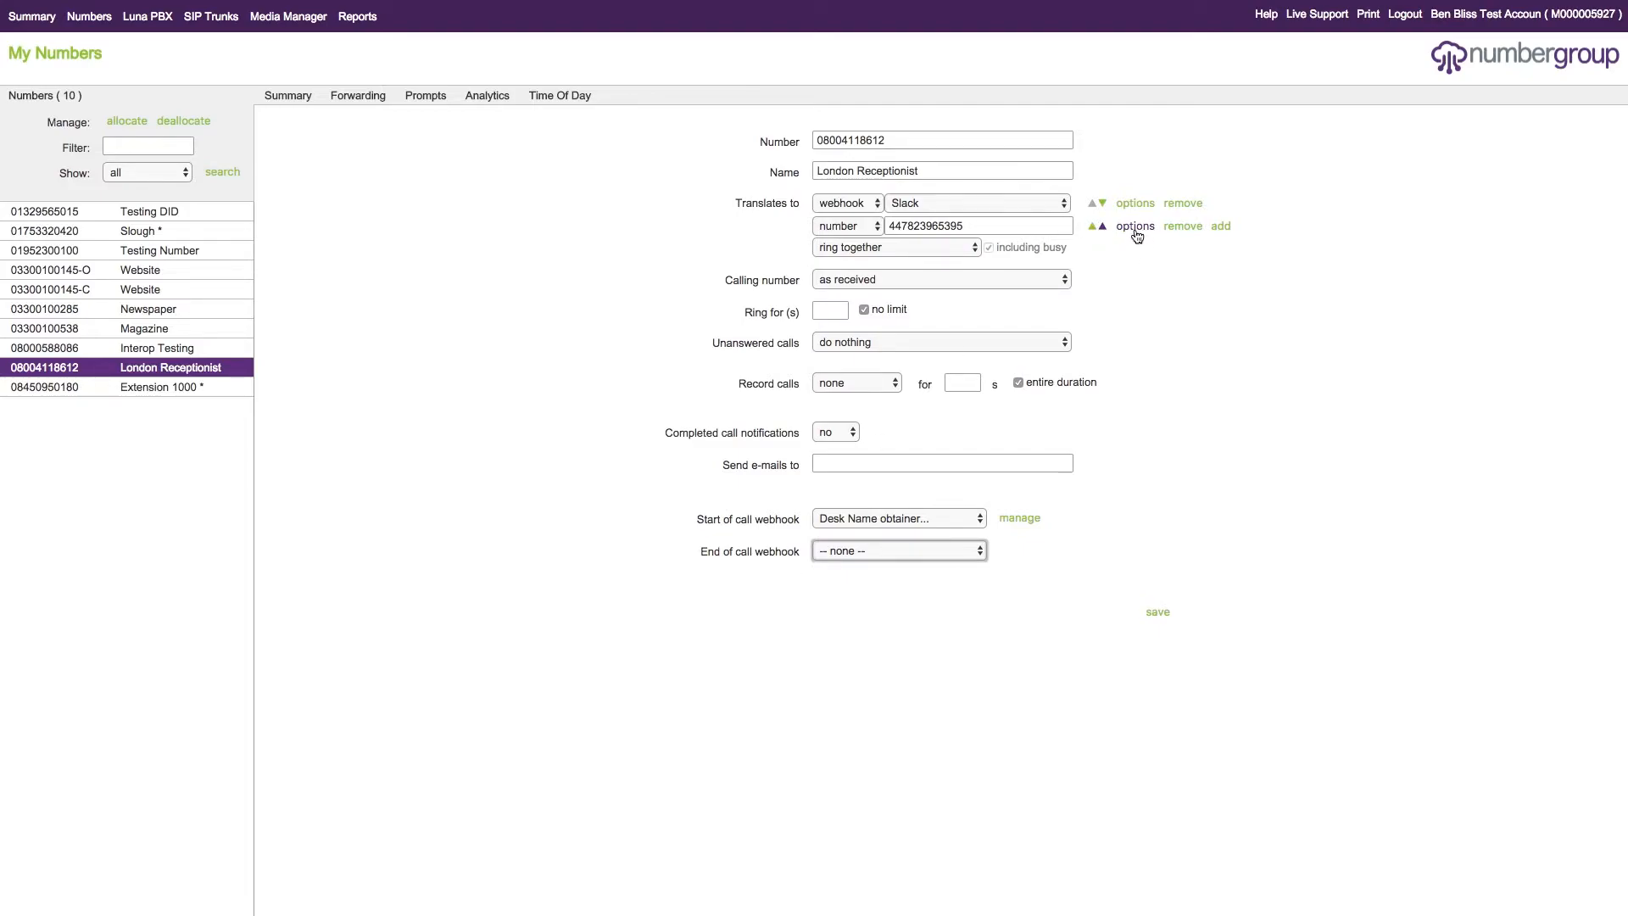
# - Try enabling Set variable value in the phone number entry's advanced options, clear it again and close the options
pyautogui.click(1137, 227)
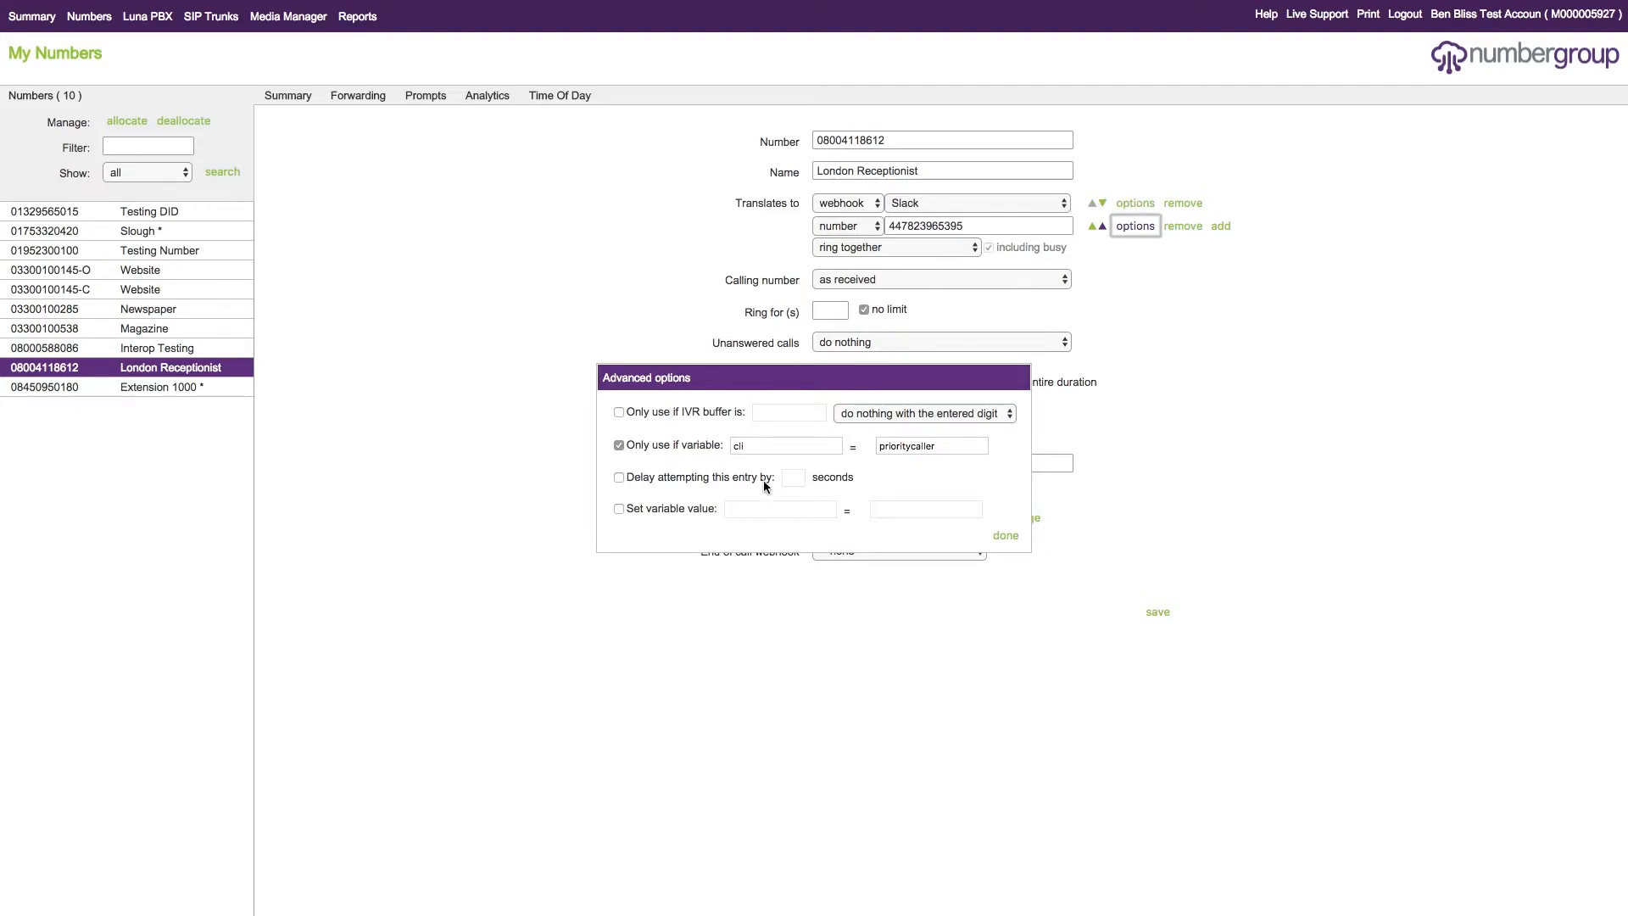
pyautogui.click(637, 508)
pyautogui.click(806, 507)
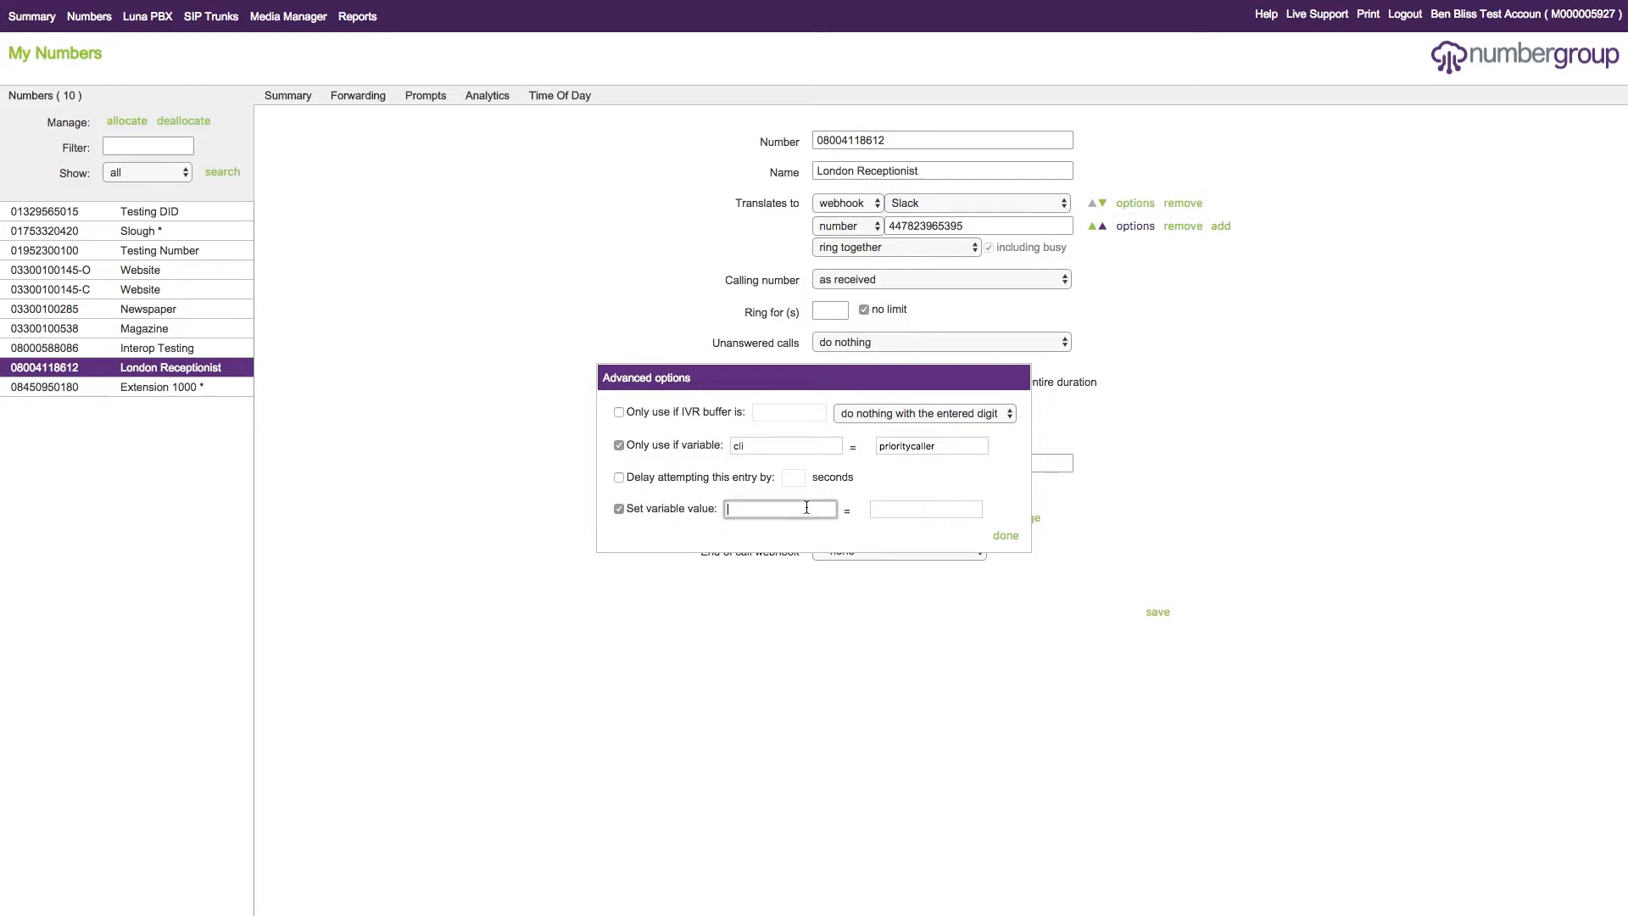
pyautogui.click(637, 510)
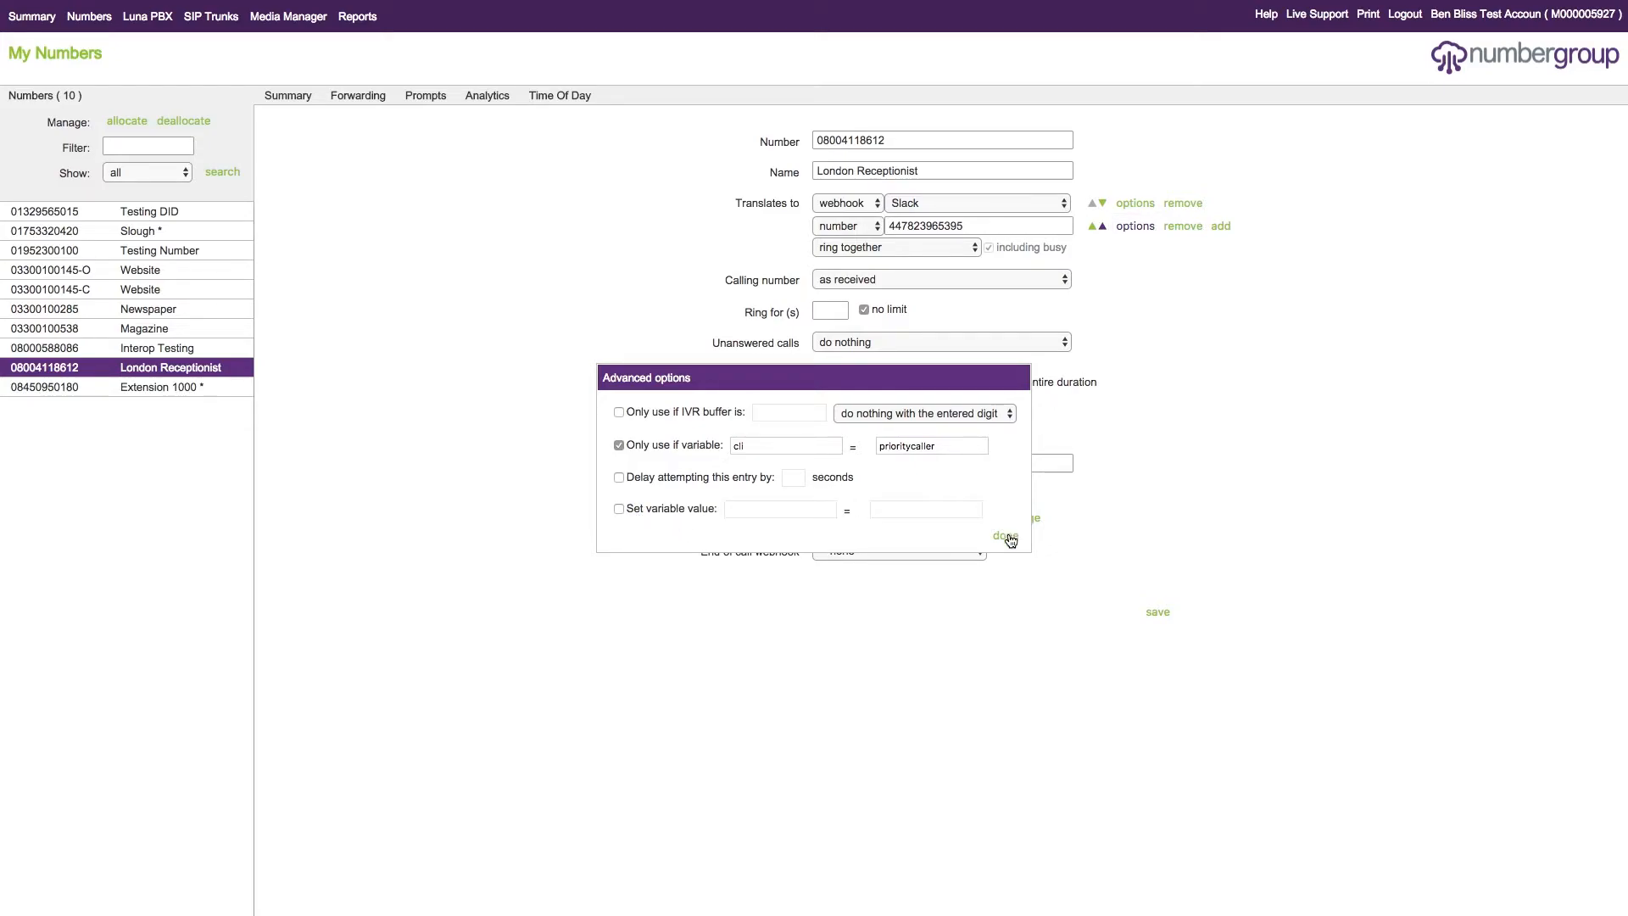
pyautogui.click(1004, 536)
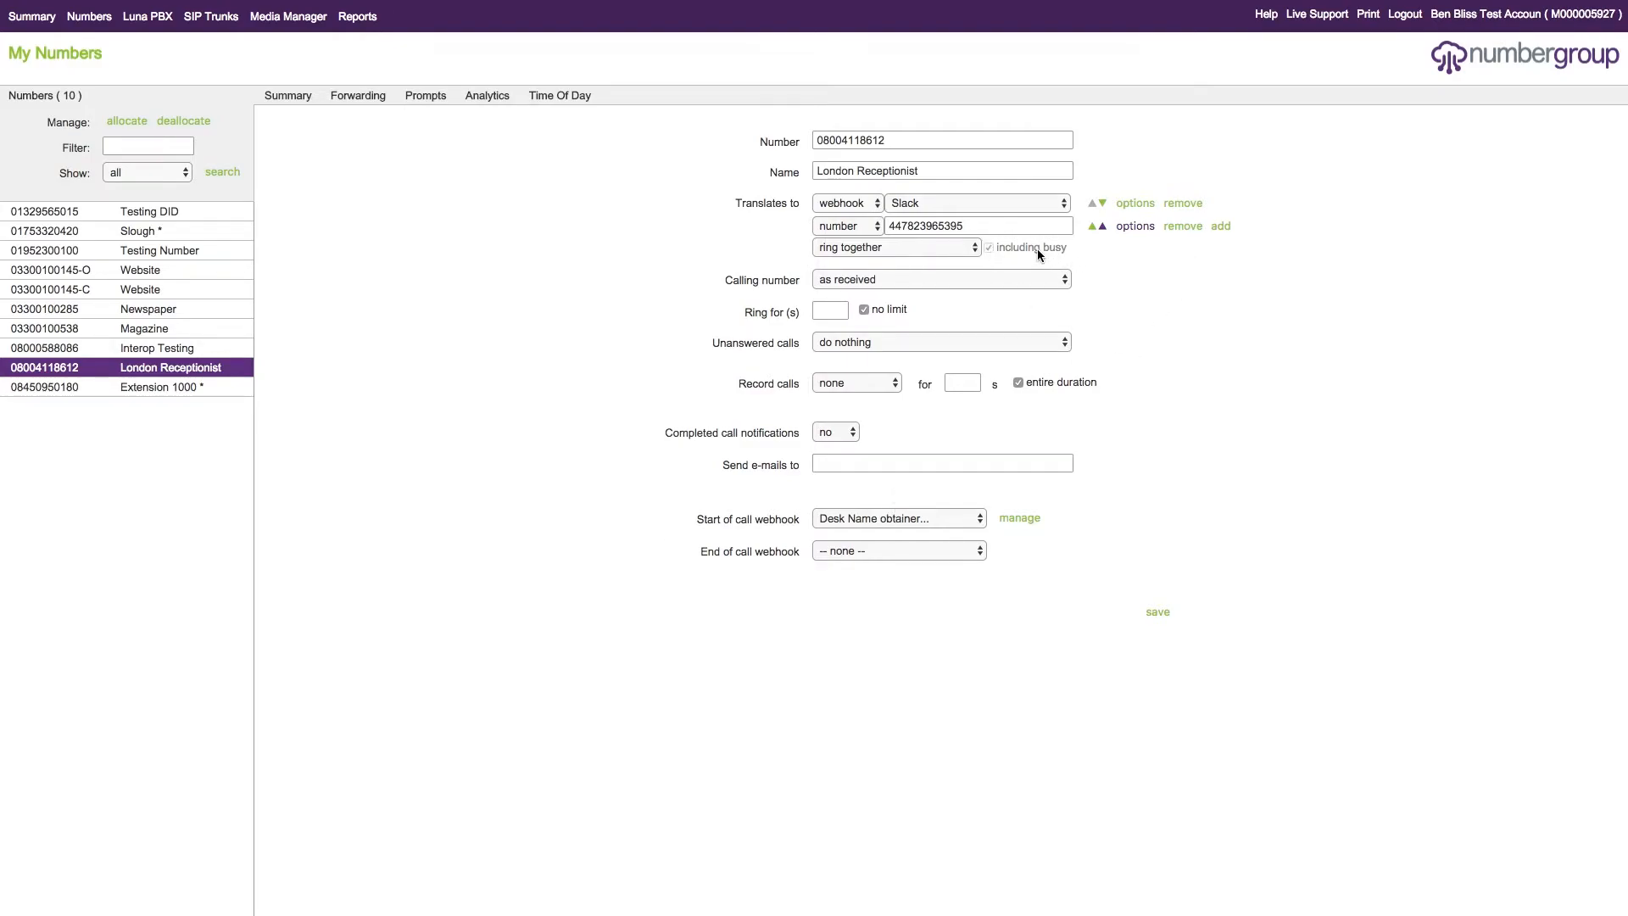
pyautogui.moveTo(1036, 248)
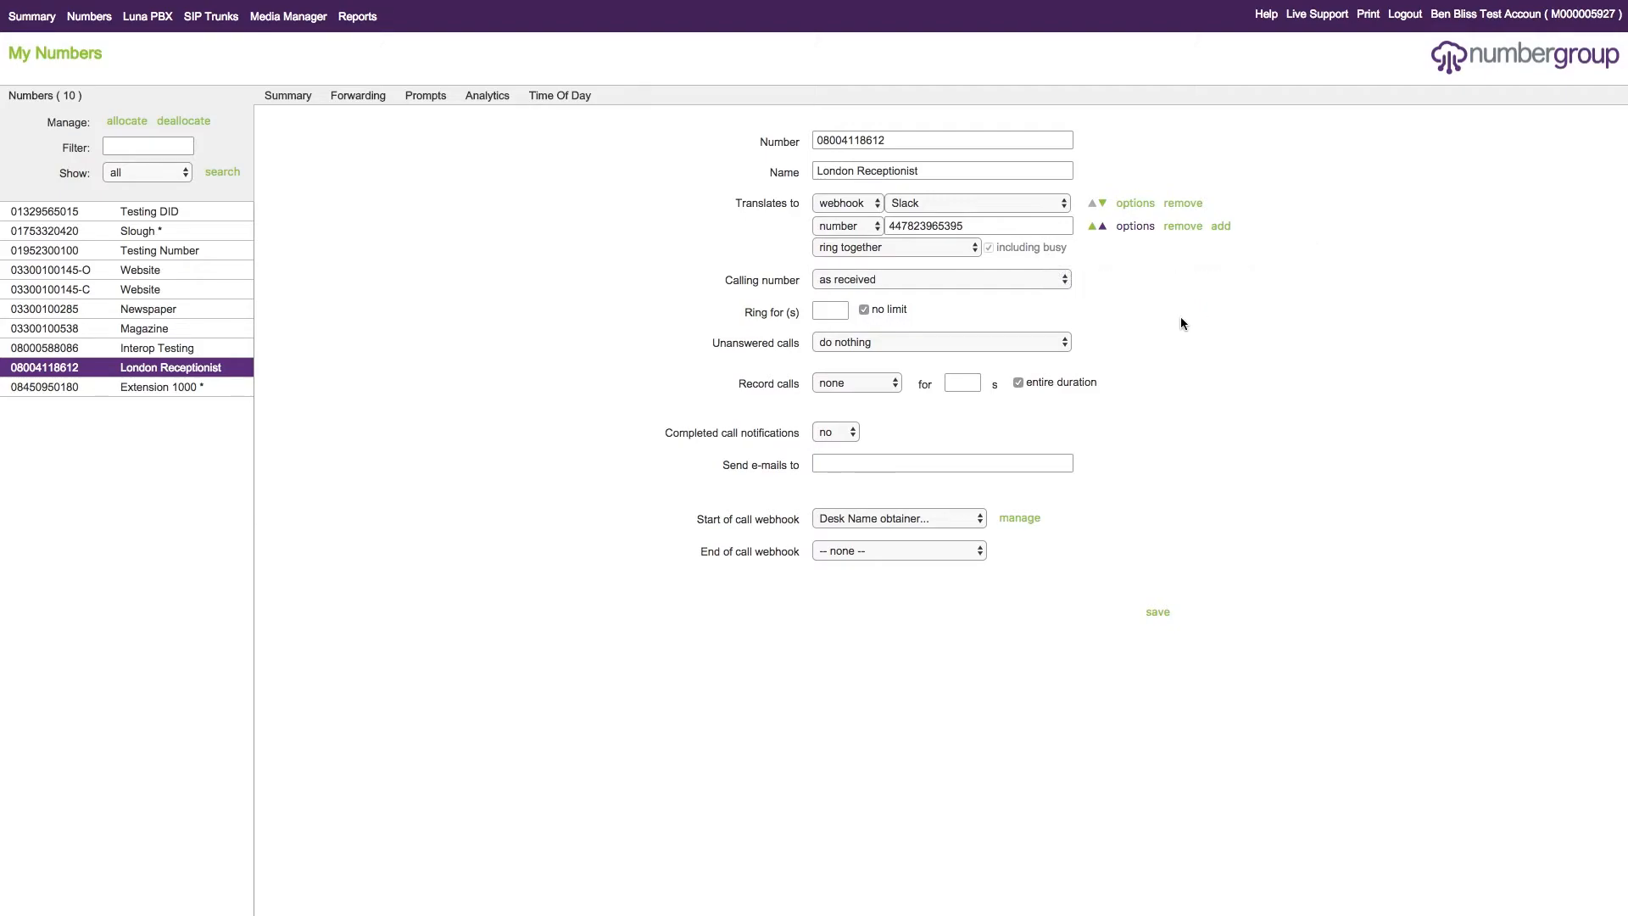